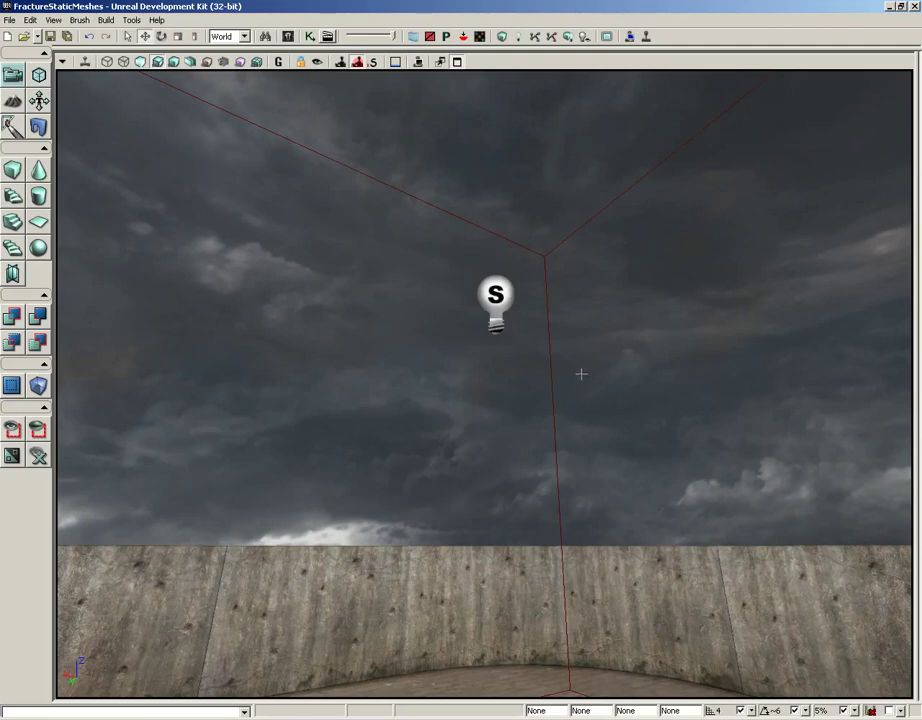
Step: Select the LightmassImportanceVolume enclosing the arena and examine its extent from outside the walls
click(651, 372)
drag(683, 352, 660, 500)
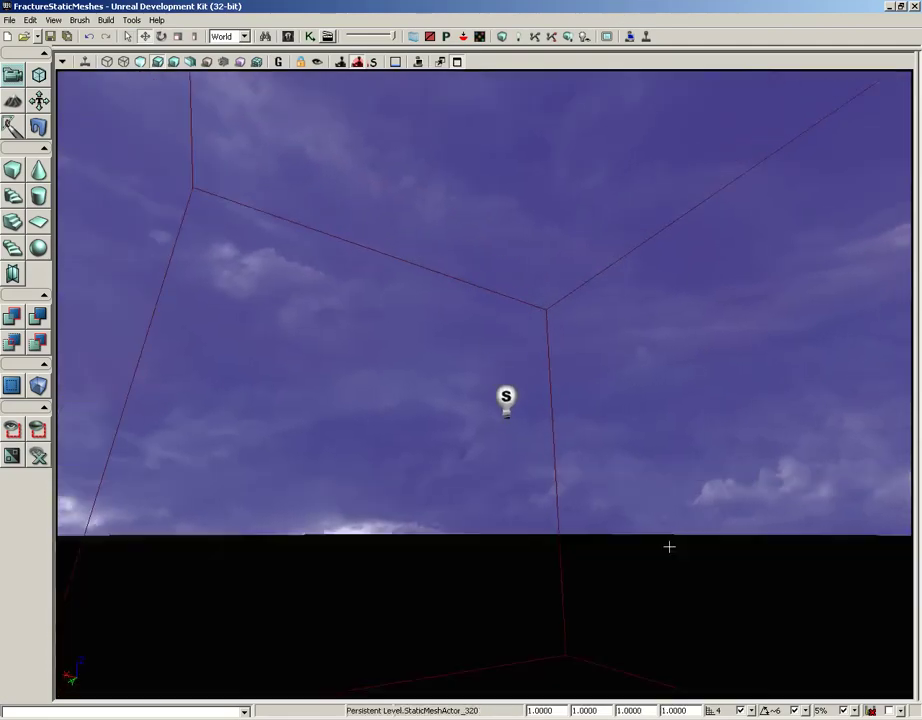
right_drag(660, 500, 655, 678)
drag(662, 480, 673, 586)
right_drag(673, 586, 679, 311)
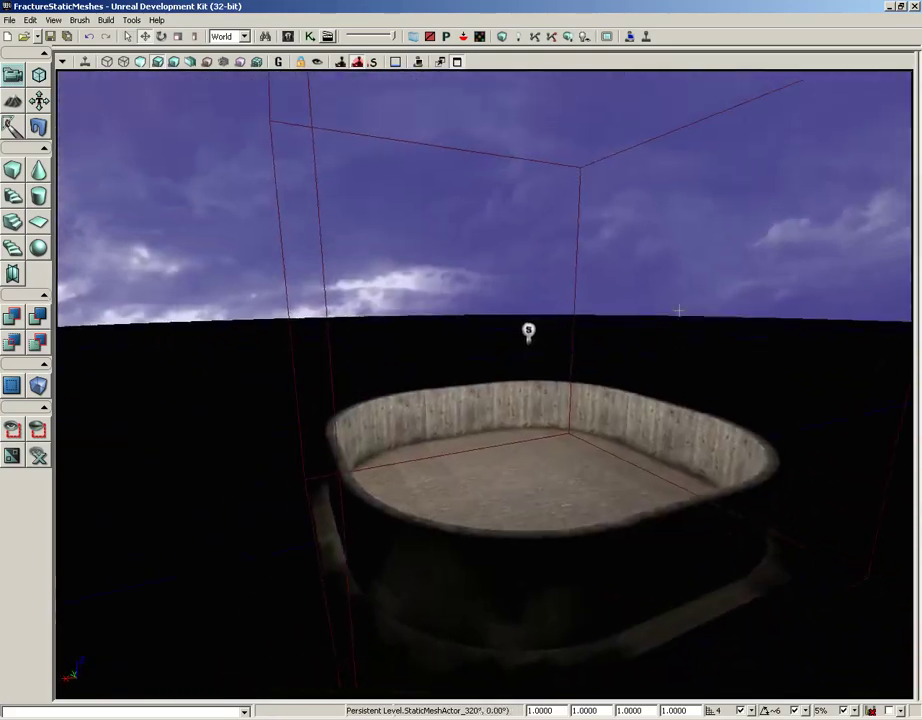
click(328, 346)
drag(470, 329, 30, 342)
click(331, 366)
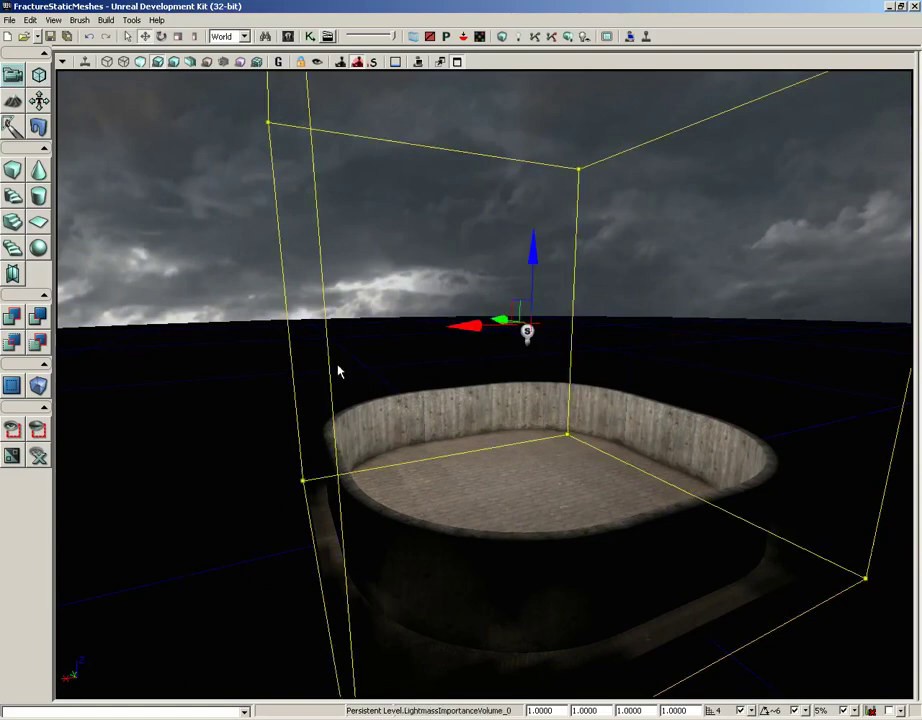
drag(416, 335, 416, 450)
drag(428, 282, 370, 290)
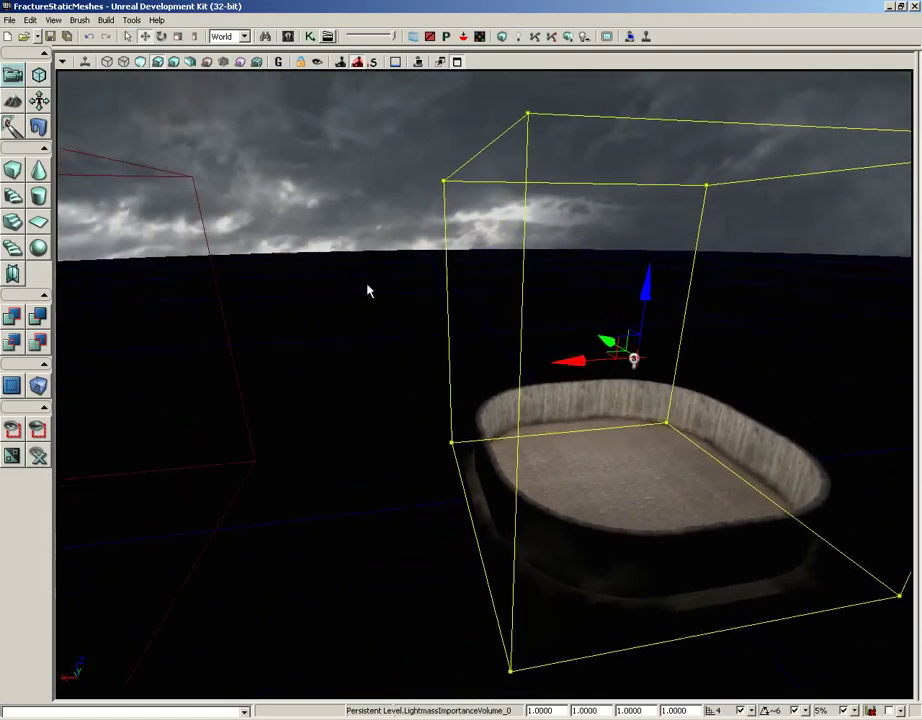
Step: Select the builder brush beside the arena and find LightmassImportanceVolume among the available volume types
click(234, 366)
drag(354, 366, 239, 361)
right_drag(202, 251, 132, 370)
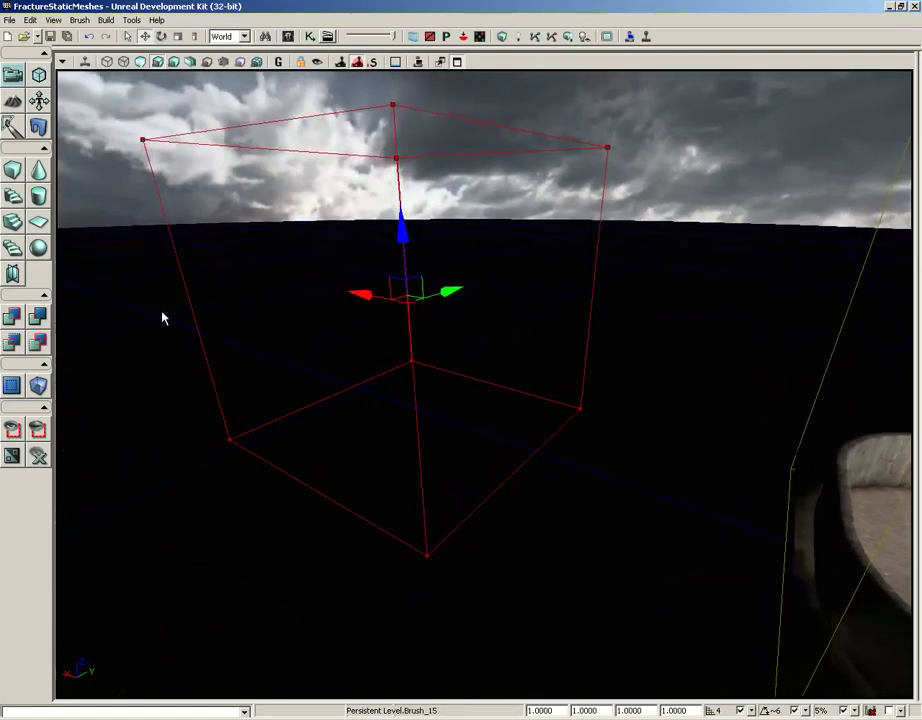
right_click(38, 386)
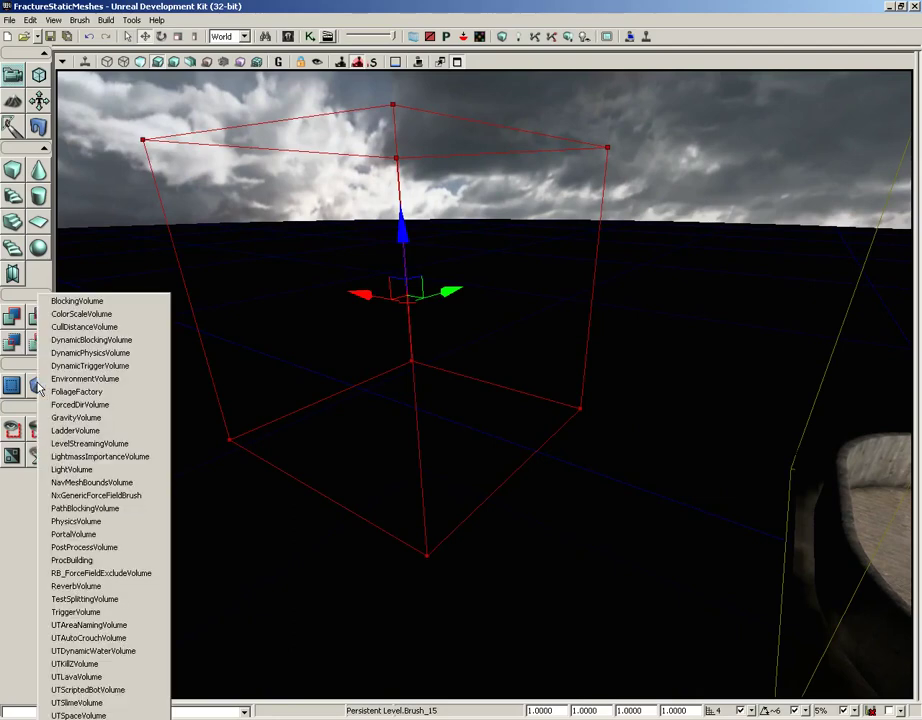
click(101, 457)
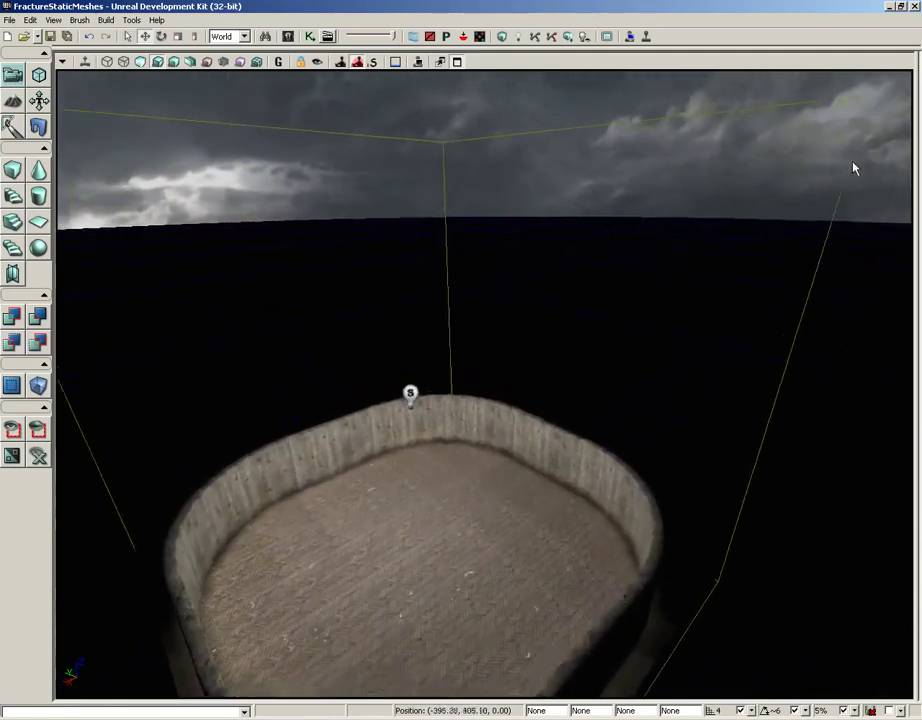
Step: Open the properties of the point light above the arena and expand its LightComponent settings
drag(853, 168, 839, 146)
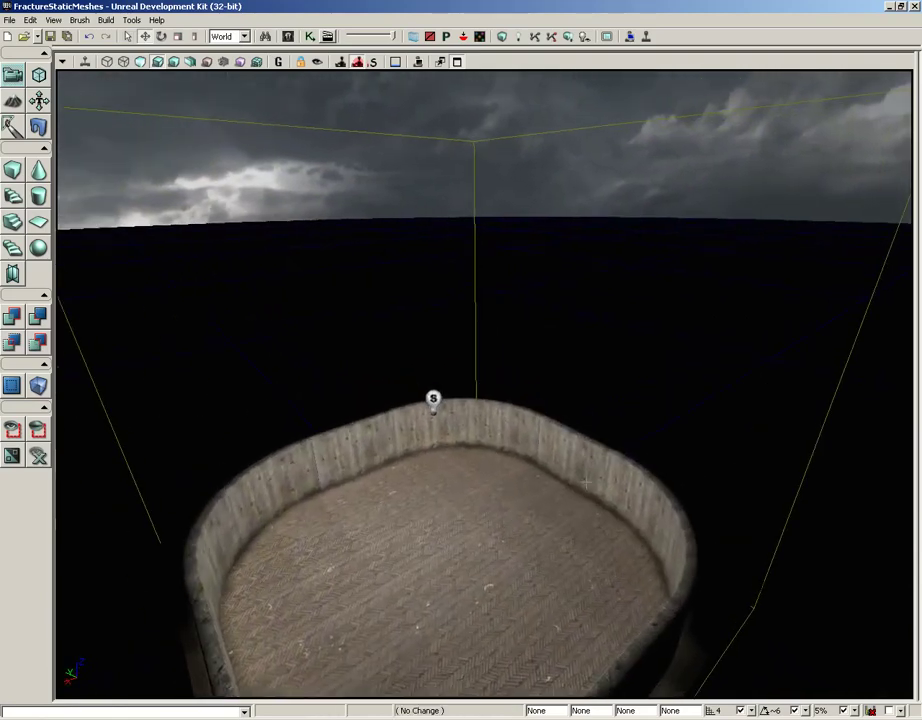
middle_drag(586, 482, 570, 636)
drag(570, 636, 566, 570)
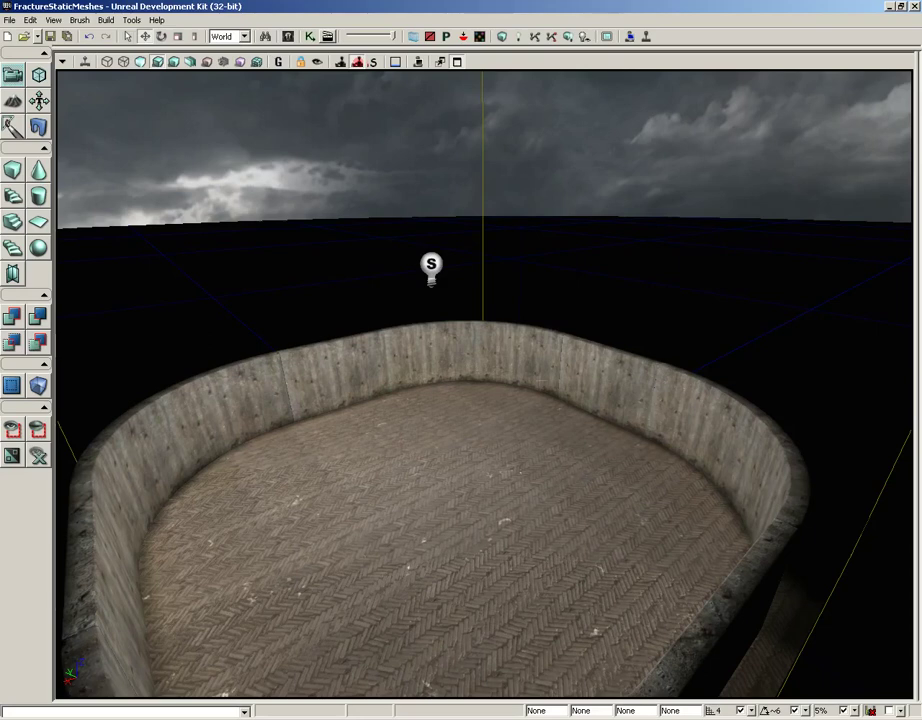
click(436, 259)
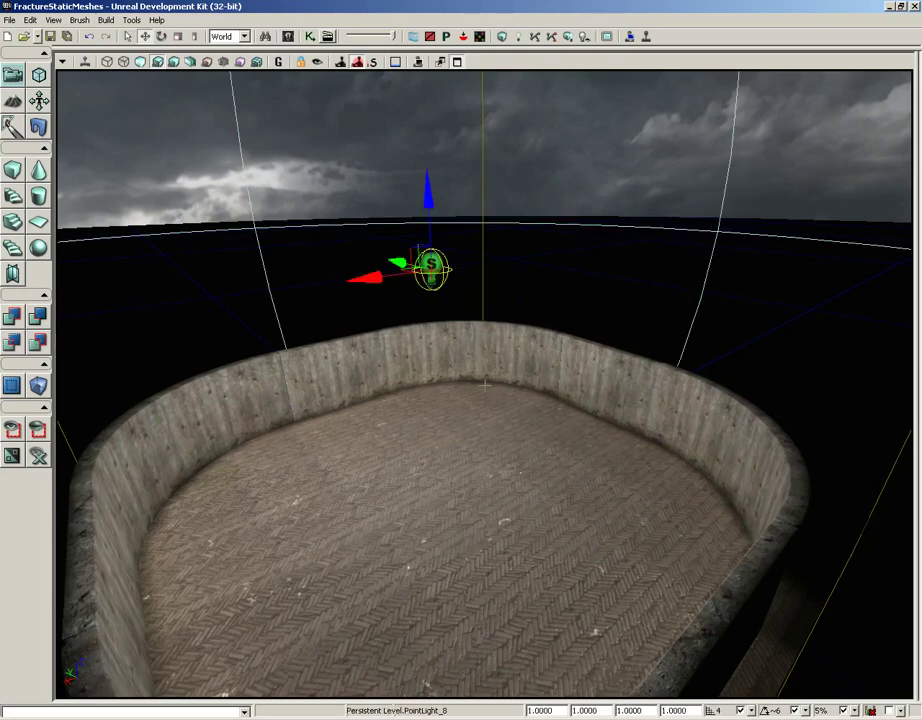
drag(499, 415, 473, 236)
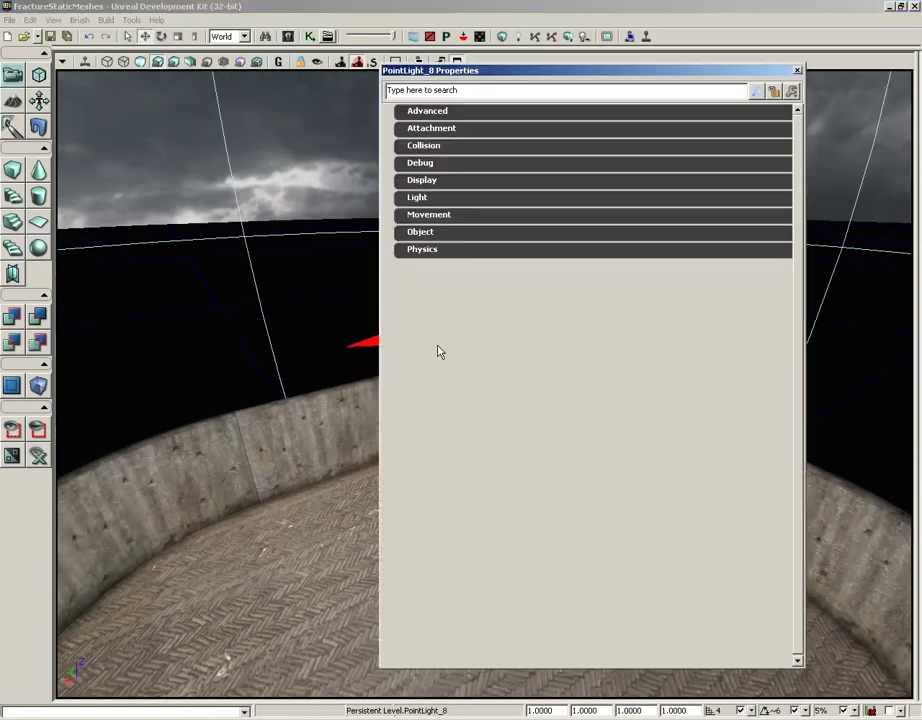
double_click(437, 348)
click(420, 198)
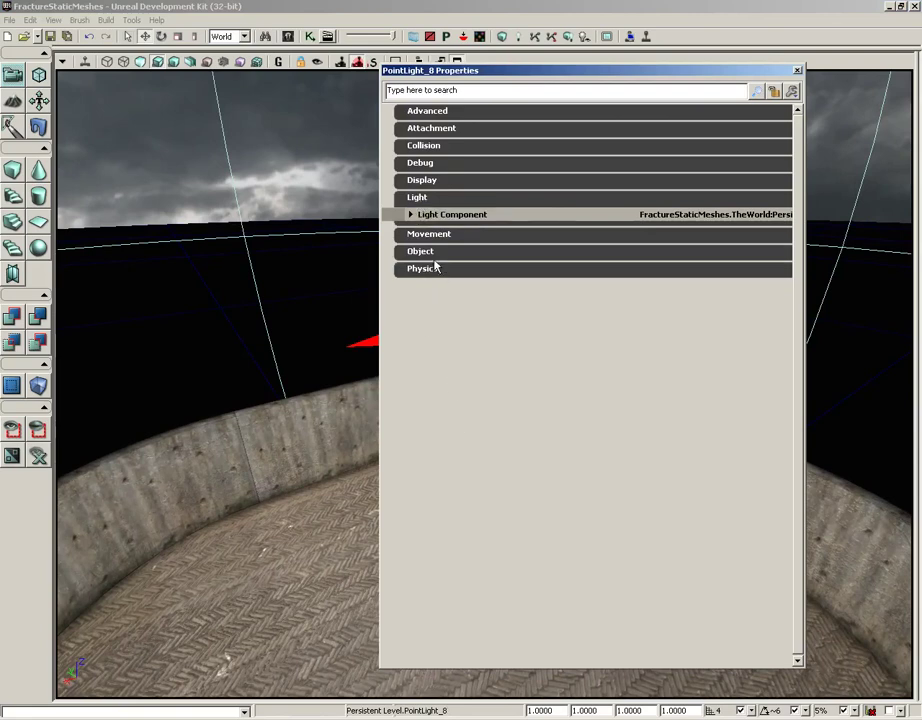
click(410, 214)
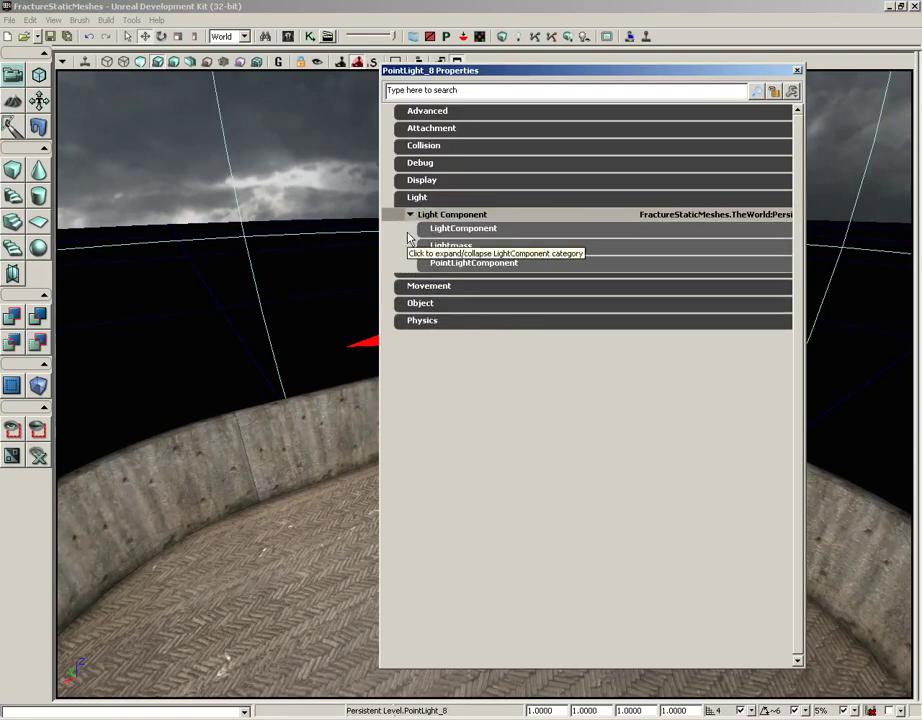
click(512, 230)
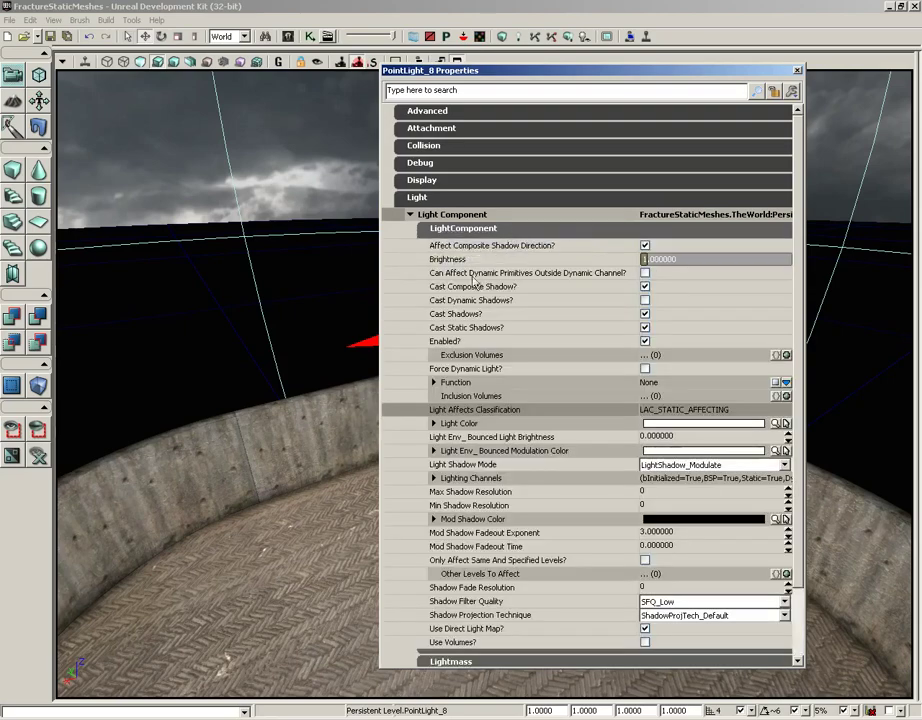
Step: Examine the point light's Lightmass settings, then return to its LightComponent settings
click(455, 228)
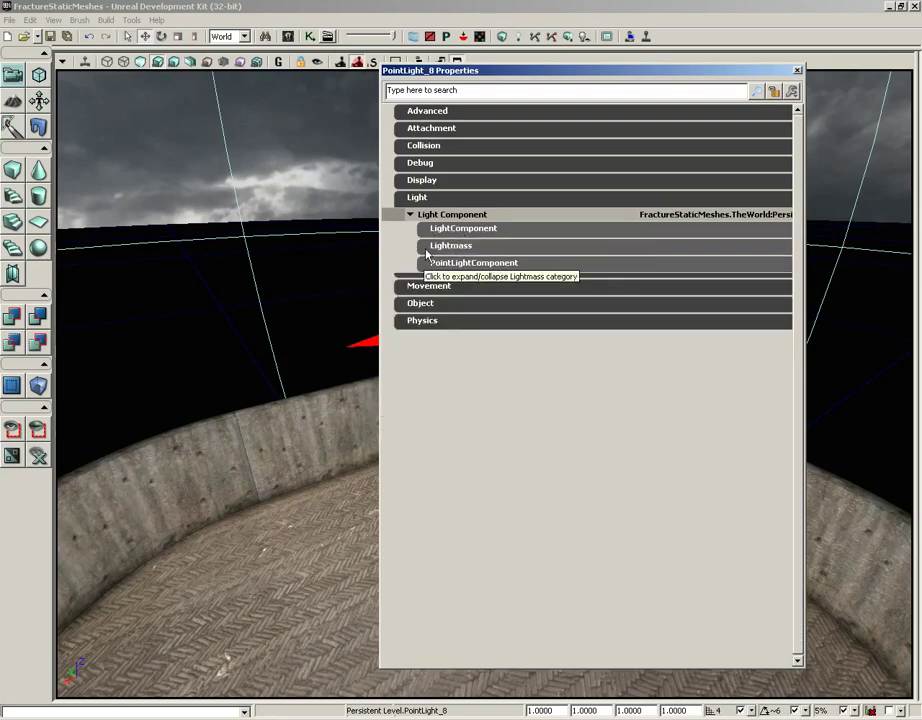
click(427, 250)
click(438, 262)
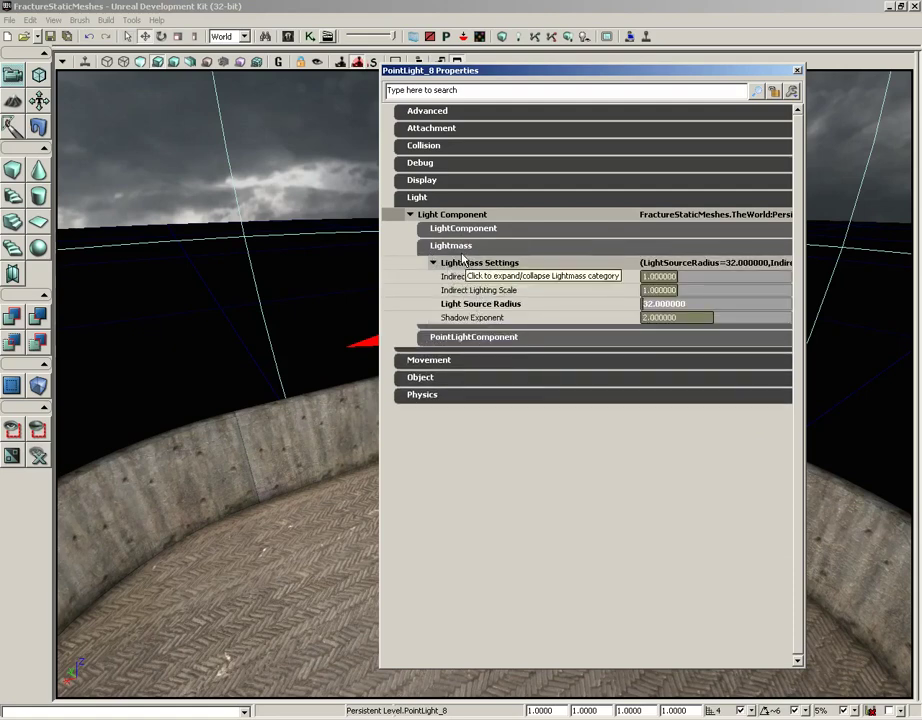
click(458, 250)
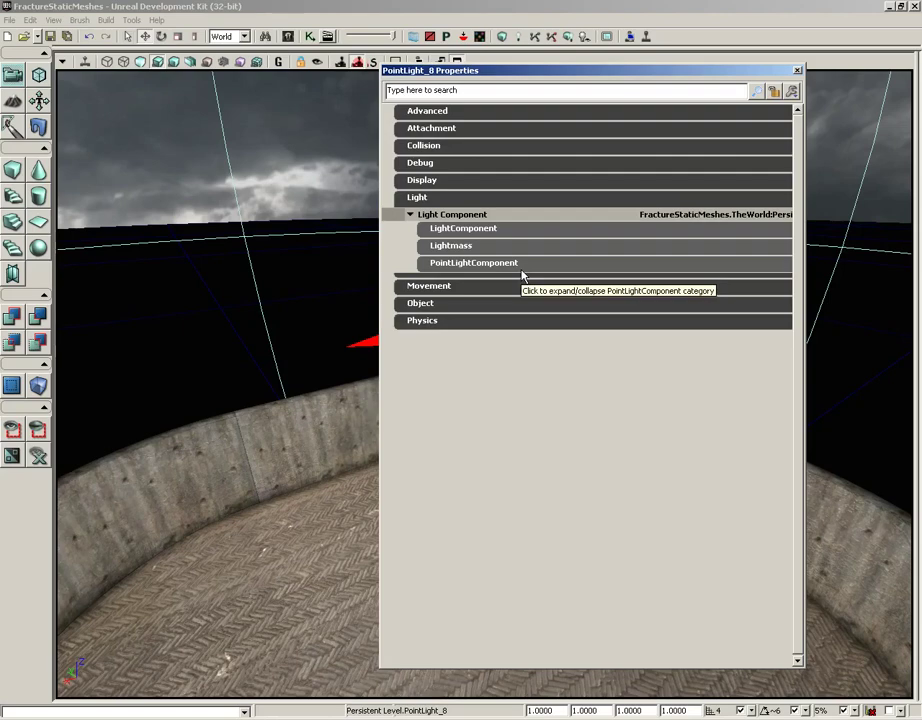
click(445, 231)
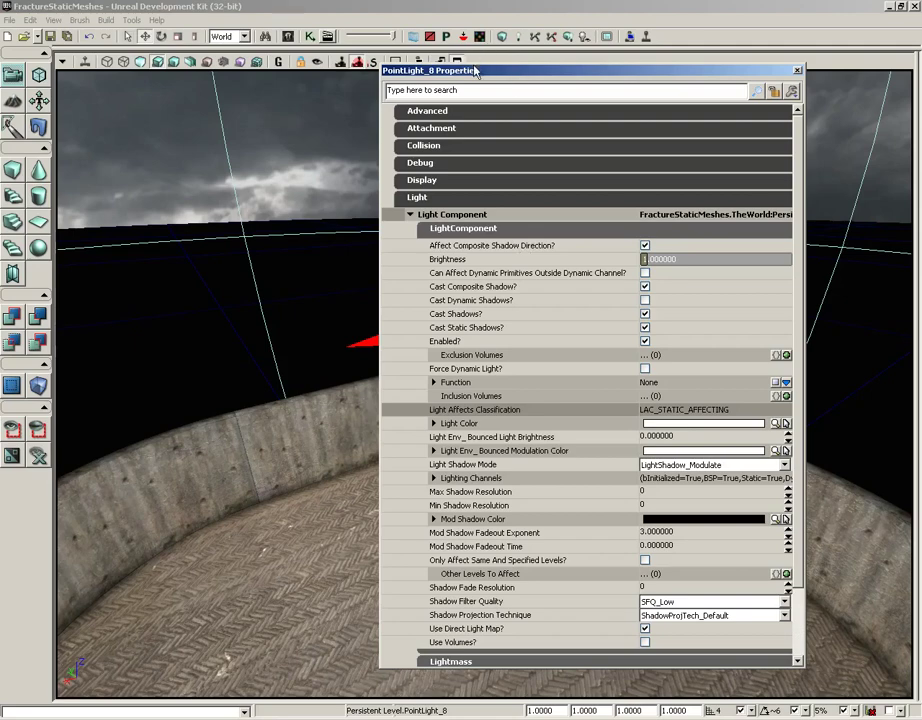
Step: Filter the Content Browser to static meshes and select the S_HU_Trim_SM_LowProfileE_corner mesh for placement
drag(472, 71, 728, 71)
click(292, 38)
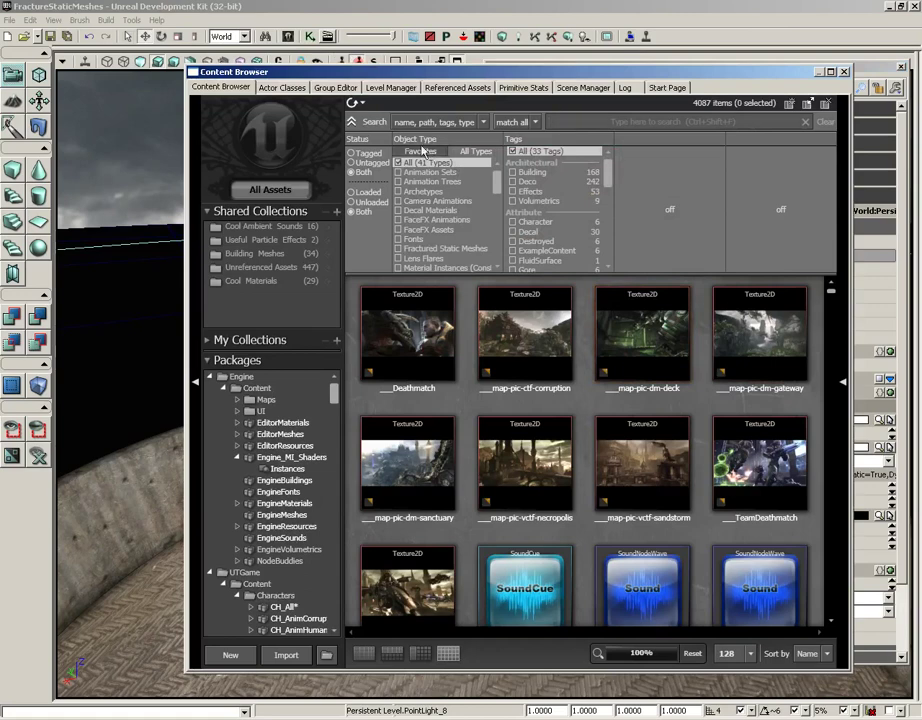
click(420, 151)
click(425, 248)
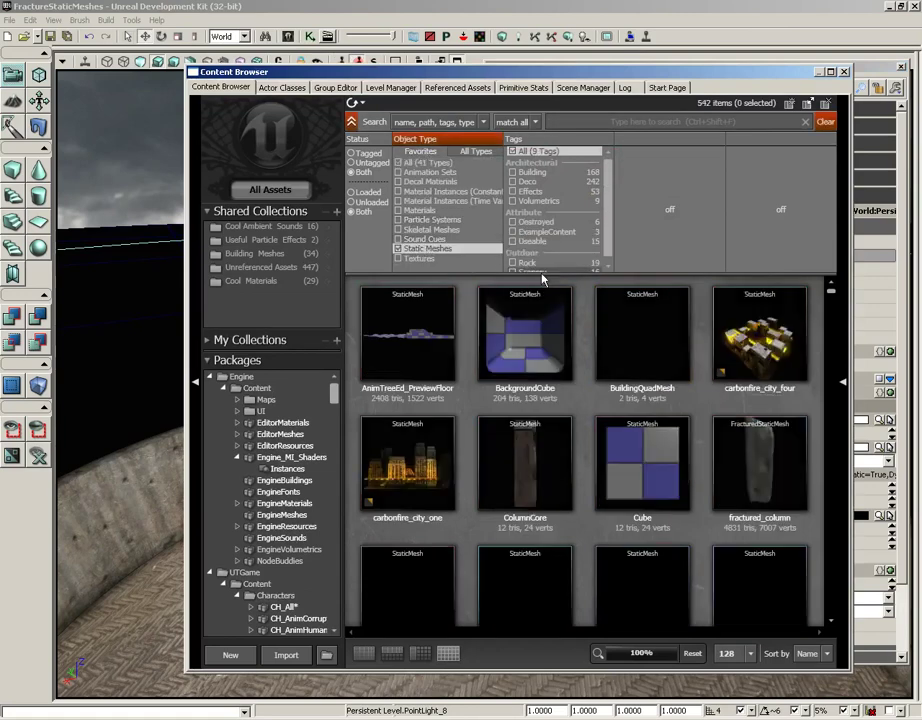
scroll(838, 380, down, 2)
scroll(838, 380, down, 6)
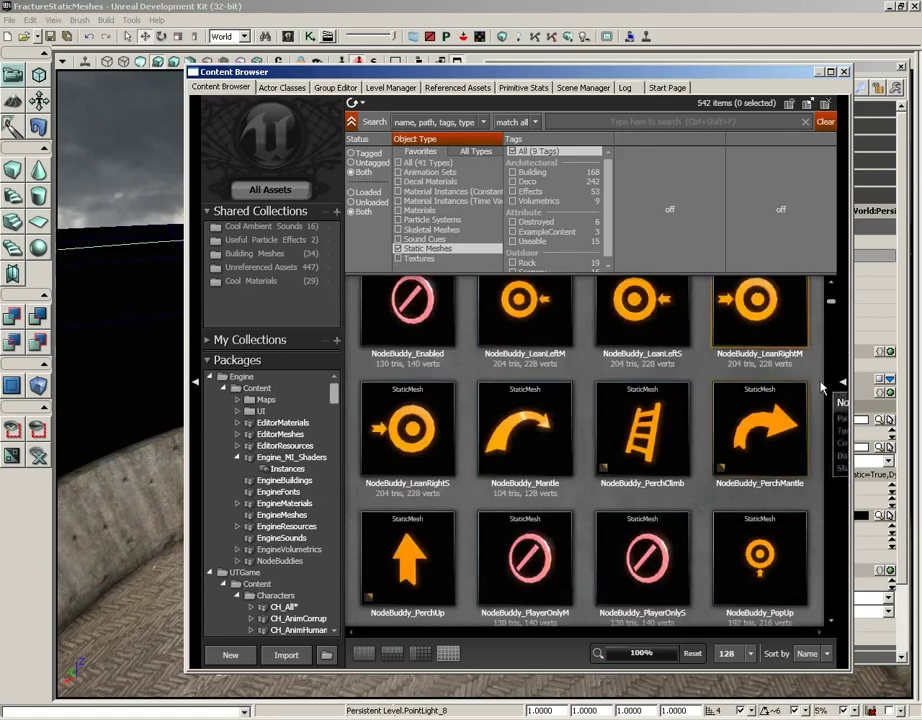
drag(829, 306, 829, 373)
click(508, 488)
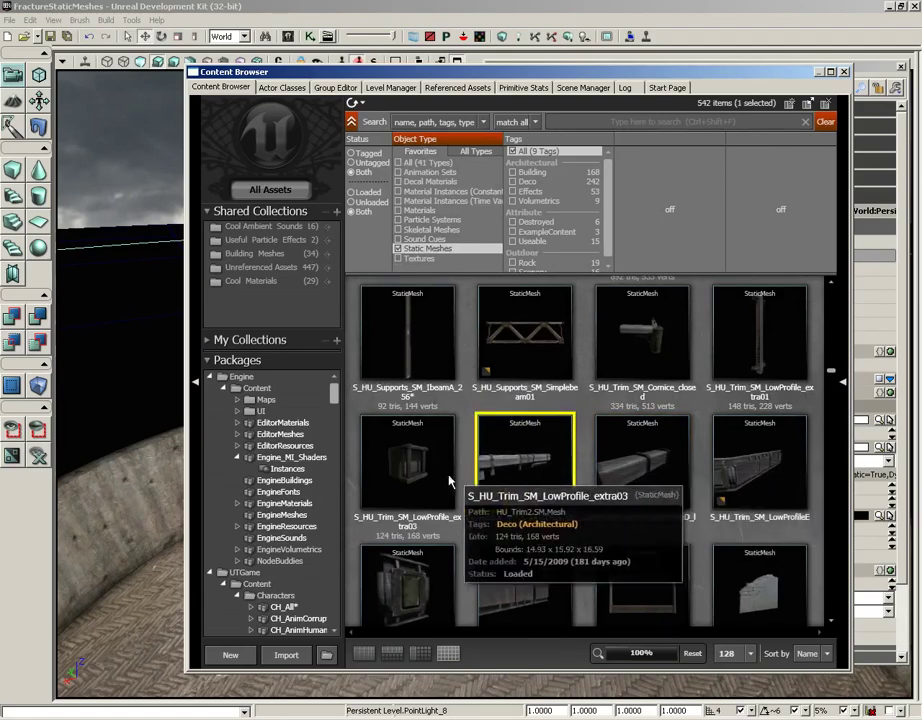
click(438, 560)
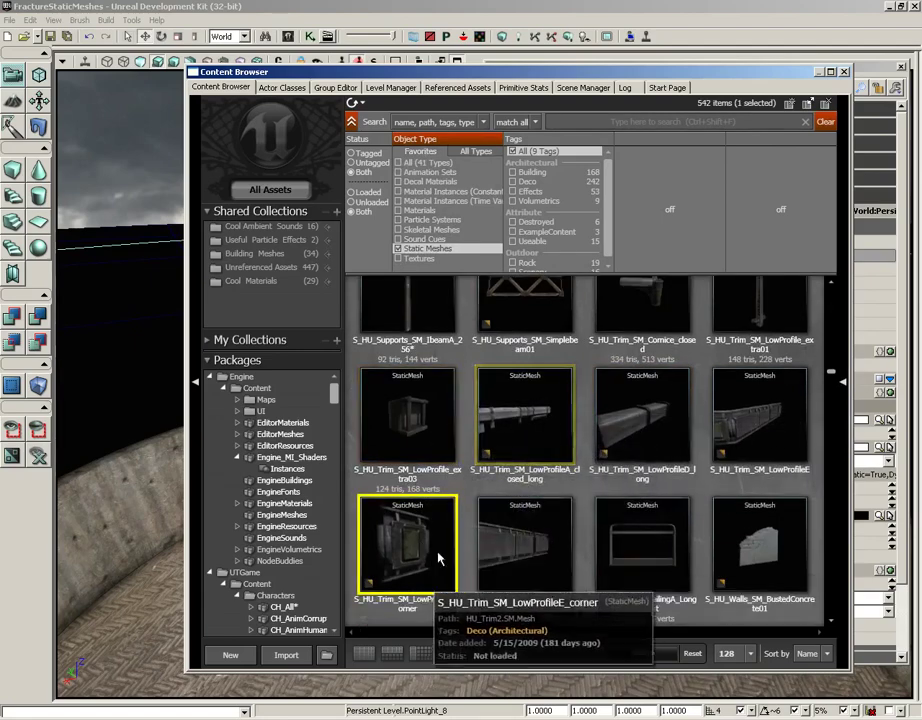
click(843, 72)
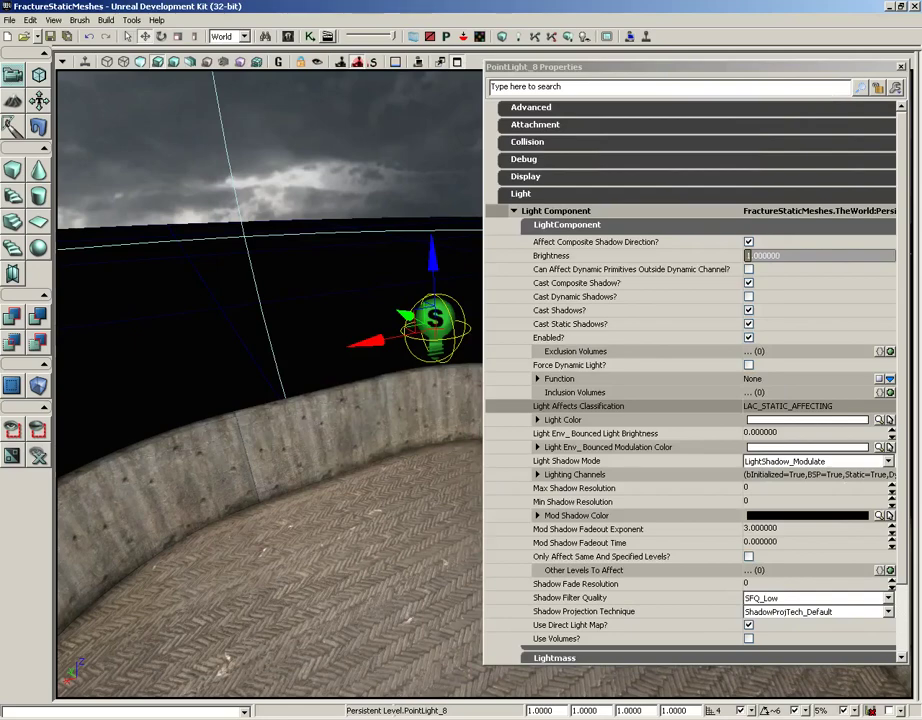
Step: Add the S_HU_Trim_SM_LowProfileE_corner mesh to the arena floor as an InterpActor
right_click(244, 630)
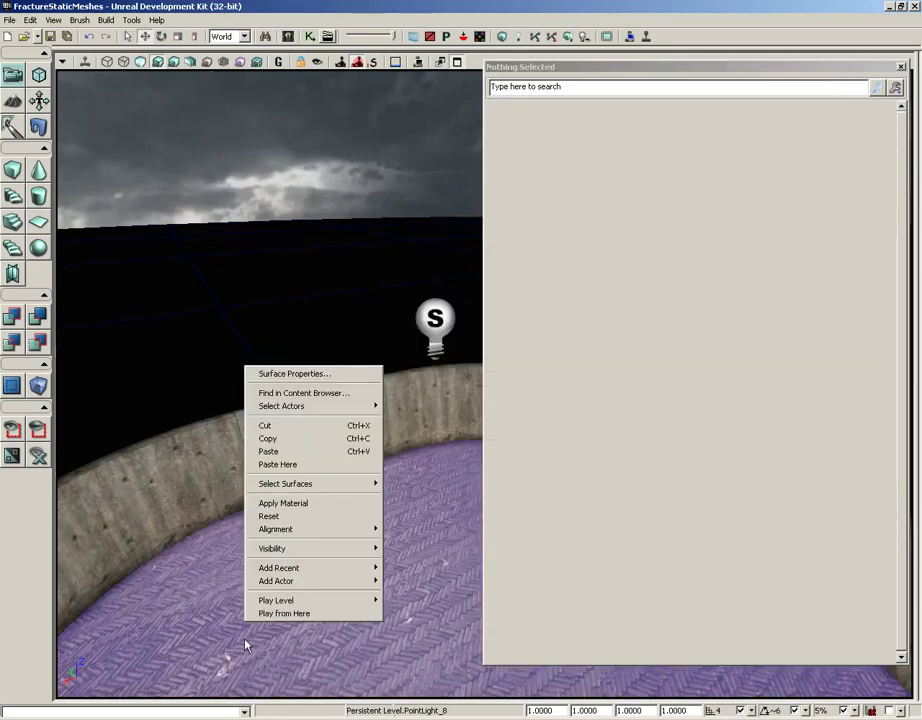
mouse_move(288, 581)
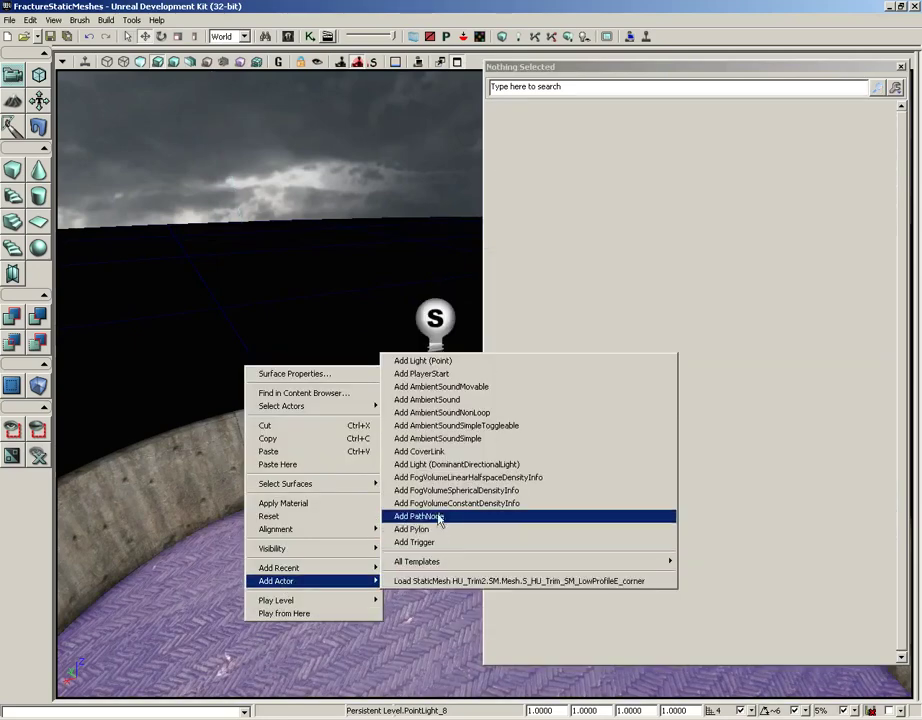
click(436, 581)
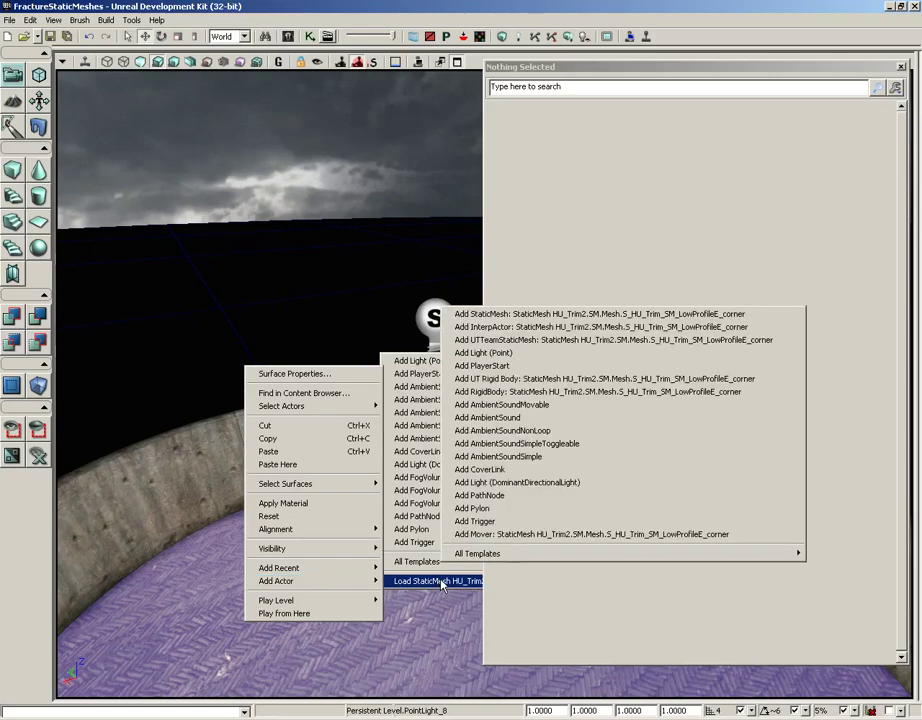
click(485, 327)
drag(270, 470, 317, 512)
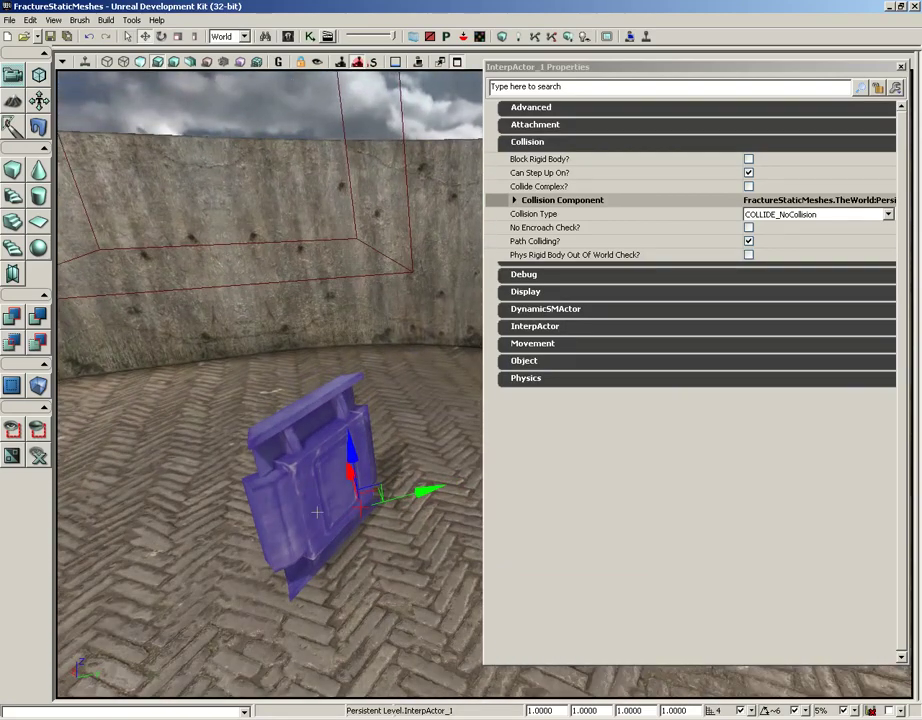
Step: Inspect the Light Environment categories in the InterpActor's DynamicSMActor properties, then close its properties
click(519, 312)
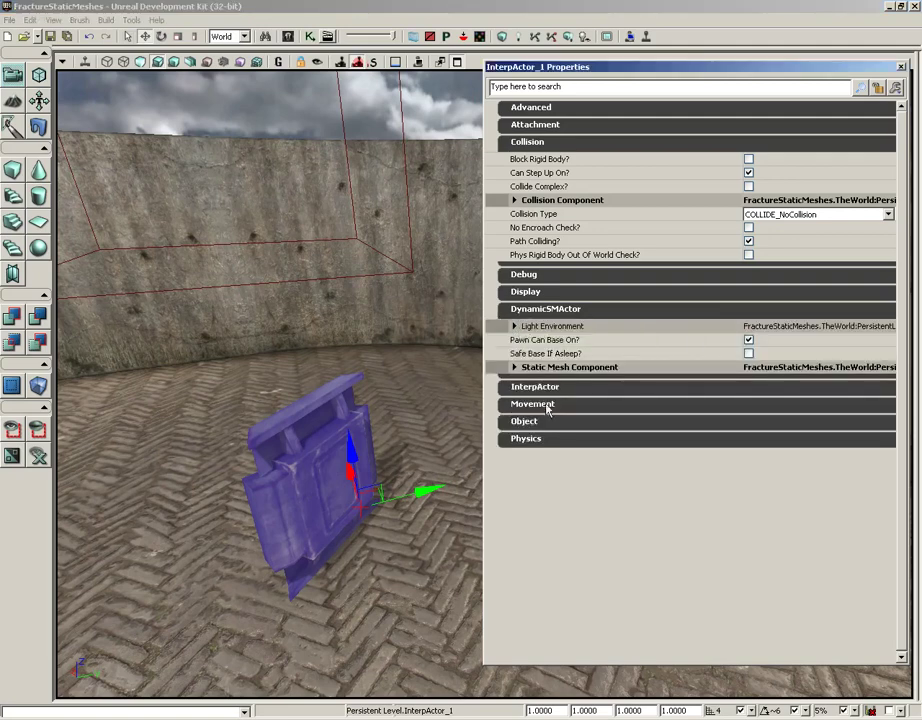
click(515, 329)
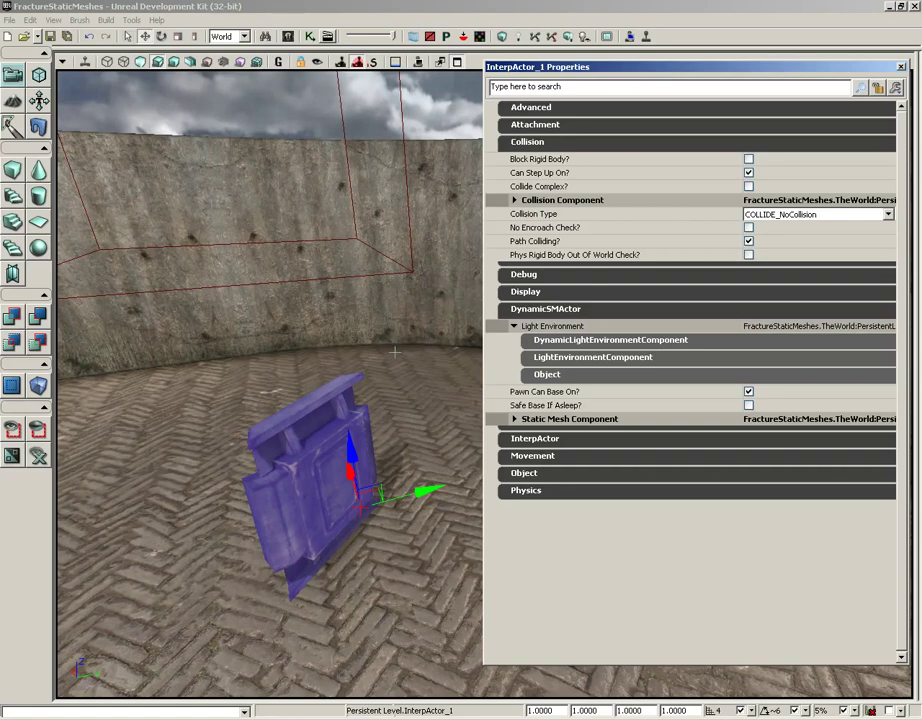
click(900, 67)
Step: Set the Brightness of the point light above the arena to 10 in its LightComponent properties
drag(583, 375, 178, 374)
middle_drag(178, 374, 123, 195)
double_click(438, 445)
click(519, 195)
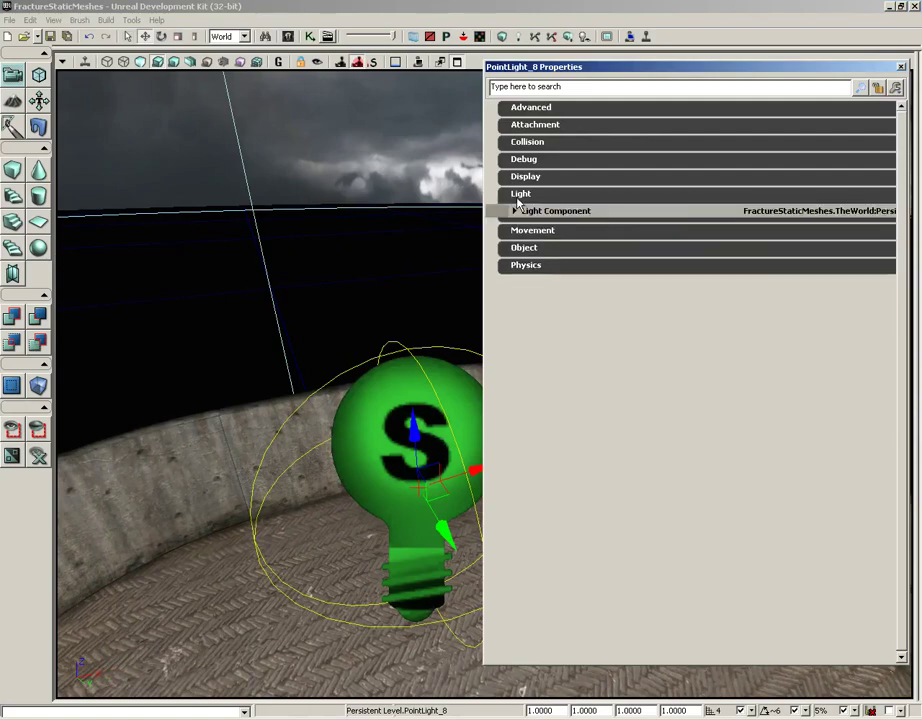
click(557, 212)
click(576, 226)
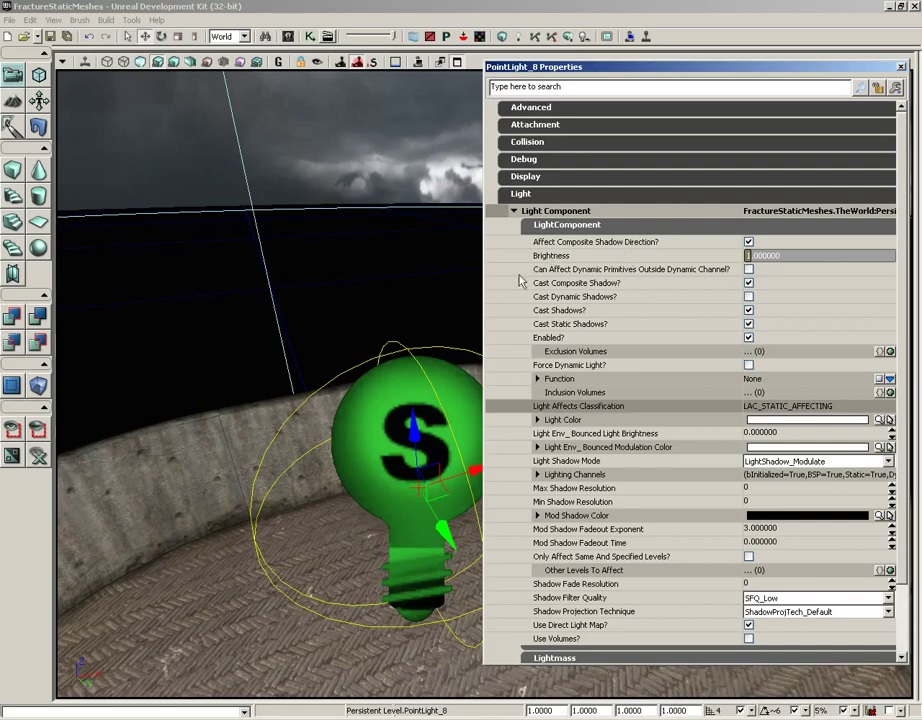
drag(461, 281, 455, 329)
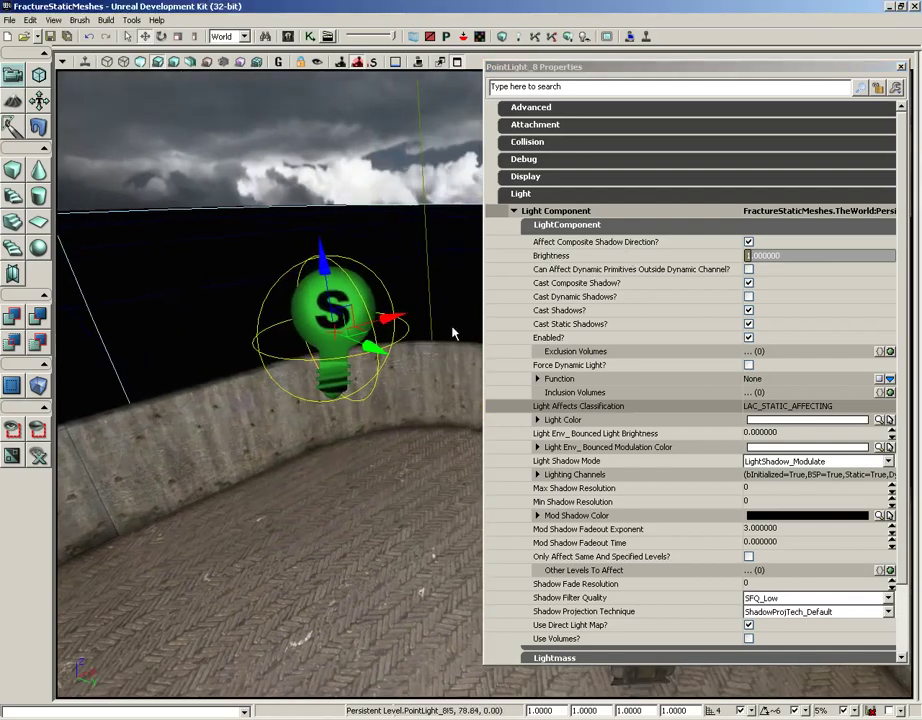
click(761, 258)
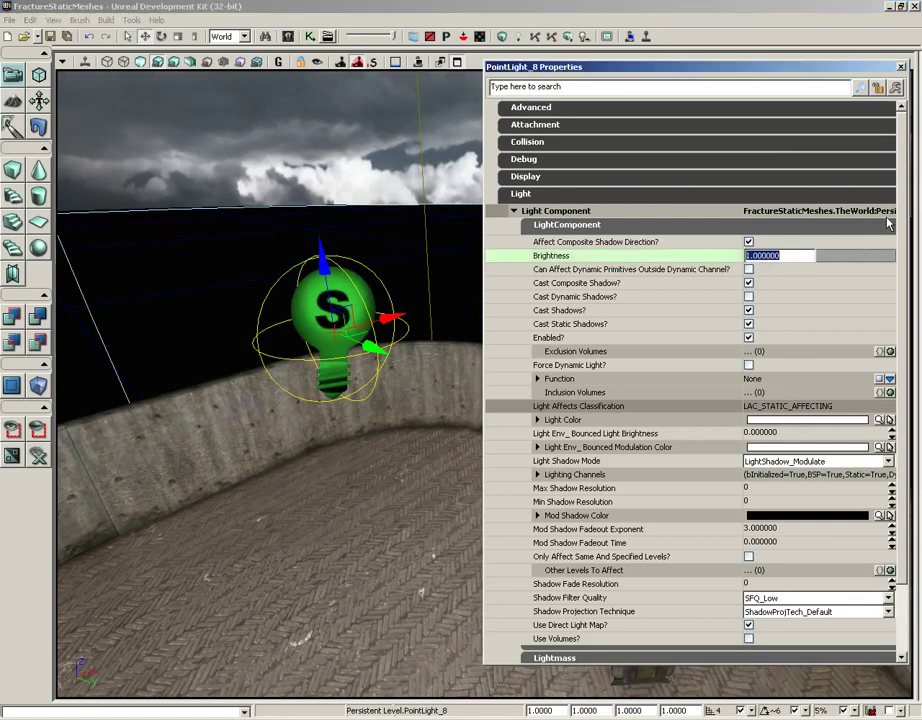
text(10)
key(Return)
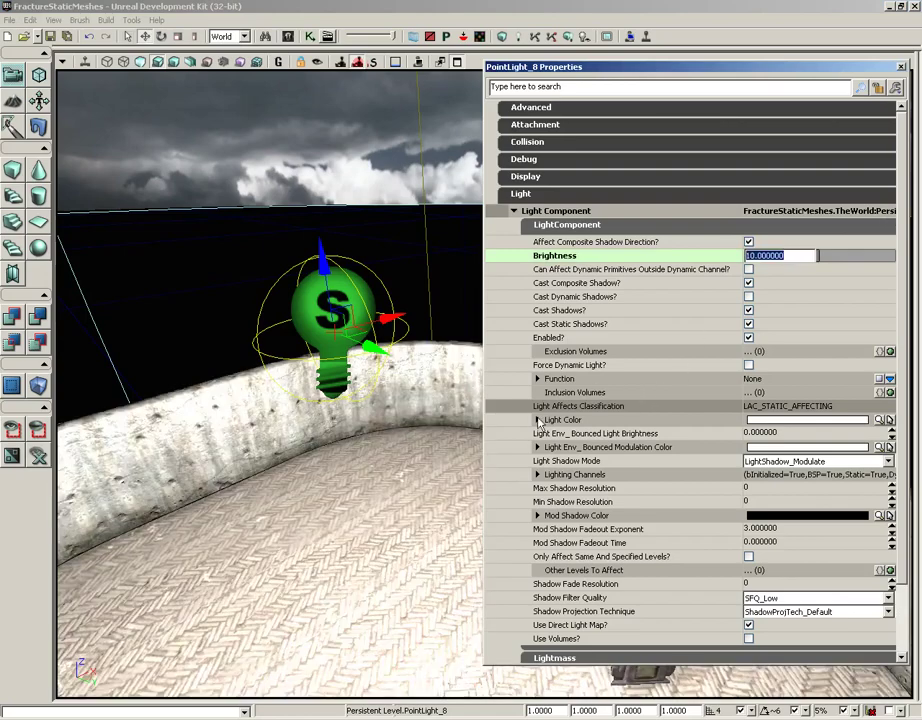
Step: Set the point light's Brightness to 0.2
right_drag(422, 387, 508, 307)
click(782, 258)
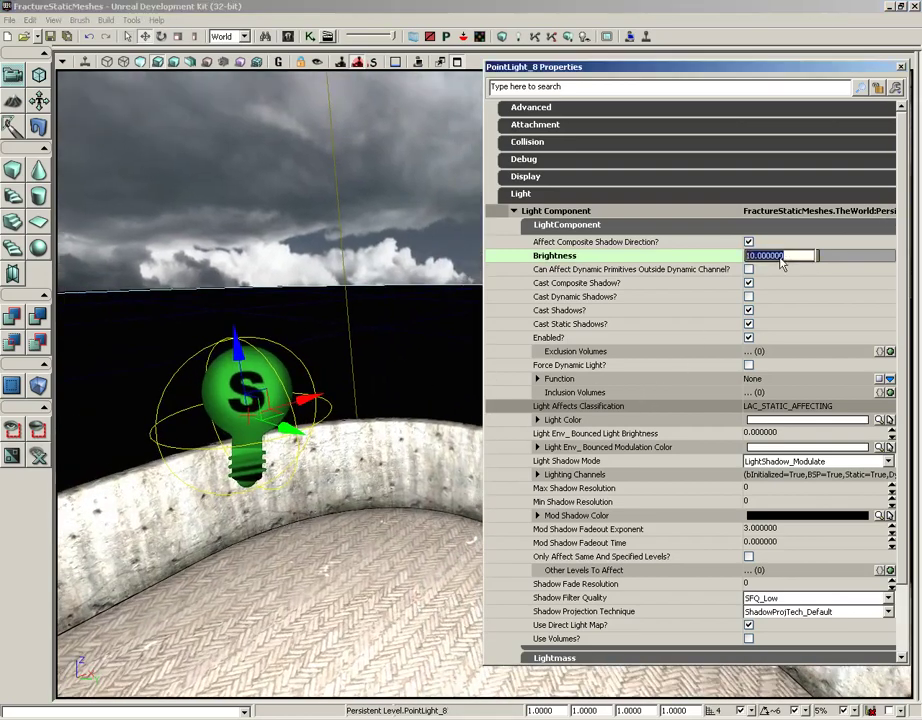
text(0.2)
key(Return)
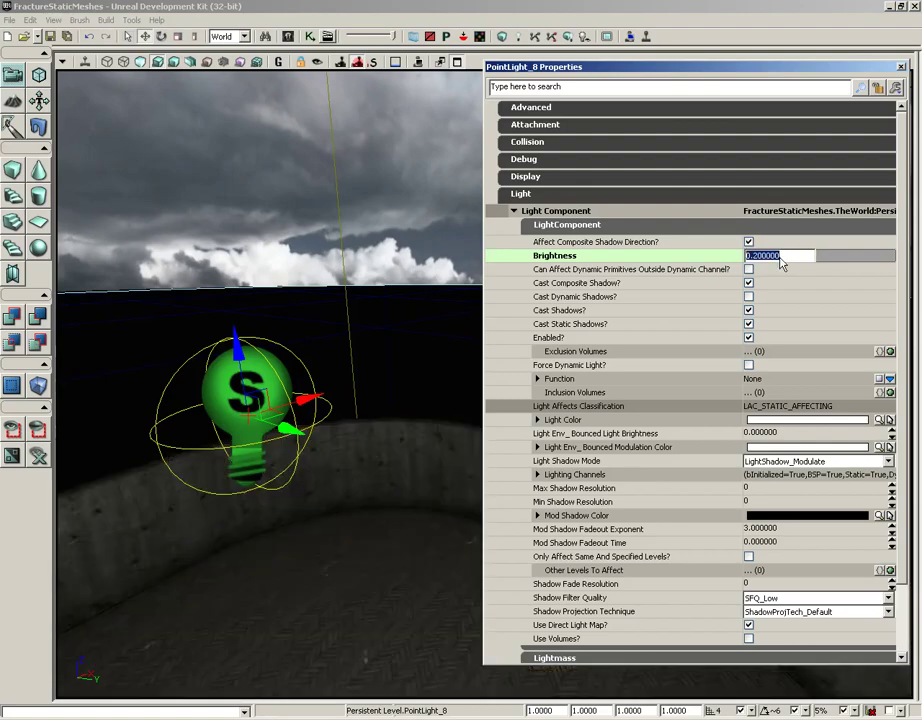
Step: Set the point light's Brightness to 5
click(777, 260)
drag(781, 256, 728, 256)
text(5)
key(Return)
click(695, 269)
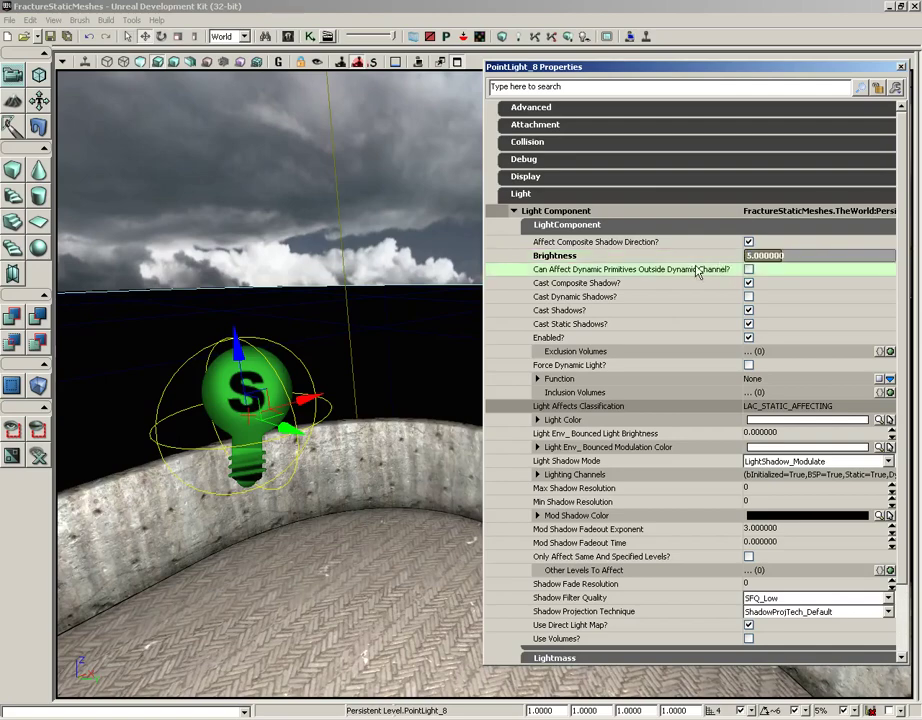
Step: Vary the point light's Brightness, lowering it to about 1.42 and raising it to about 9.1
click(775, 256)
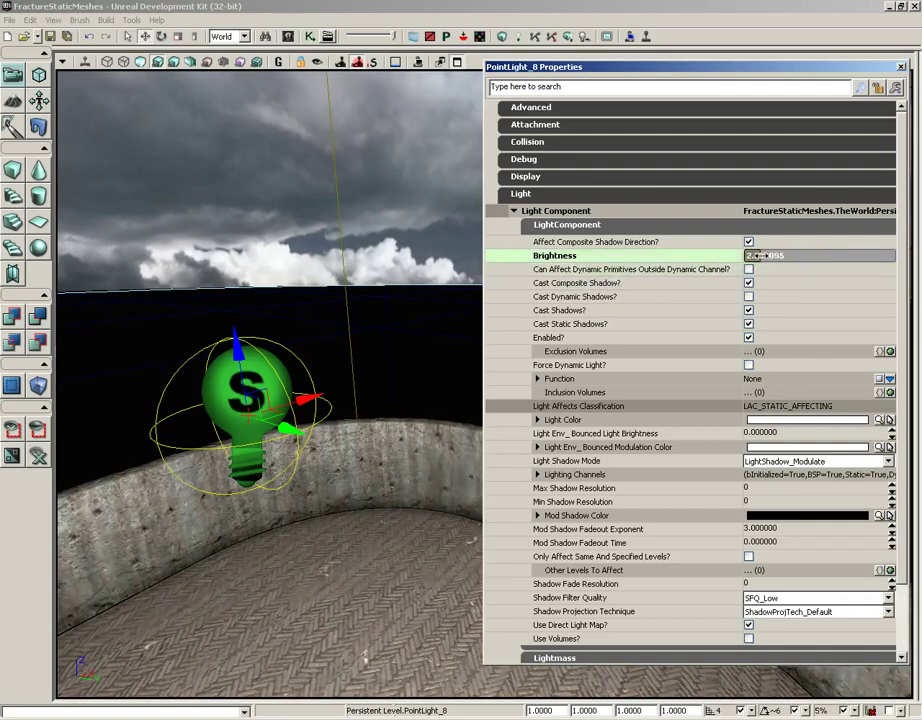
mouse_move(768, 256)
mouse_down()
mouse_move(792, 256)
mouse_move(758, 256)
mouse_up()
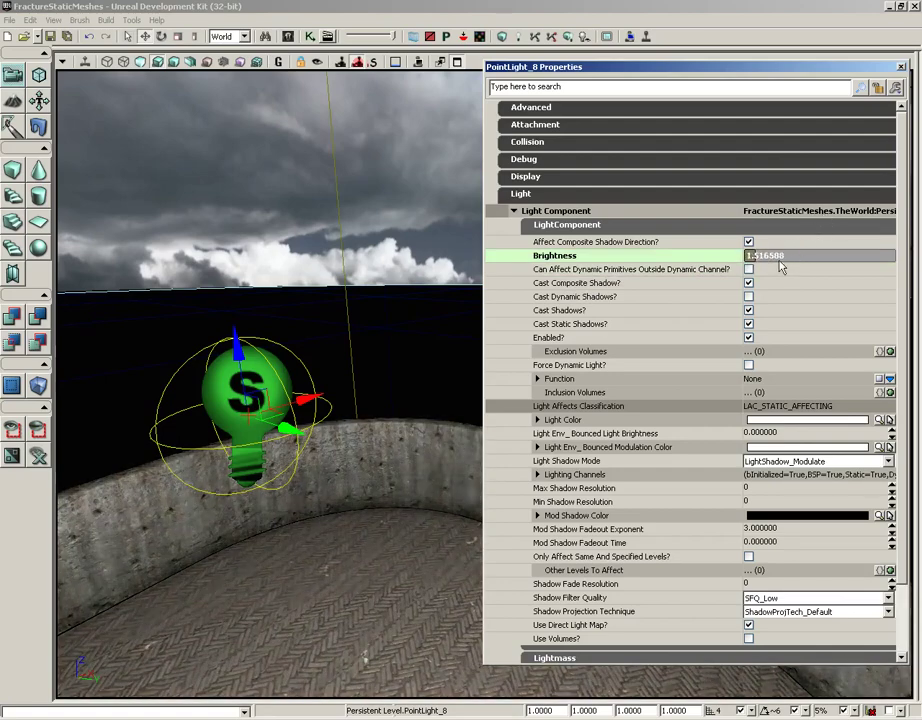
drag(777, 257, 775, 257)
drag(428, 264, 427, 275)
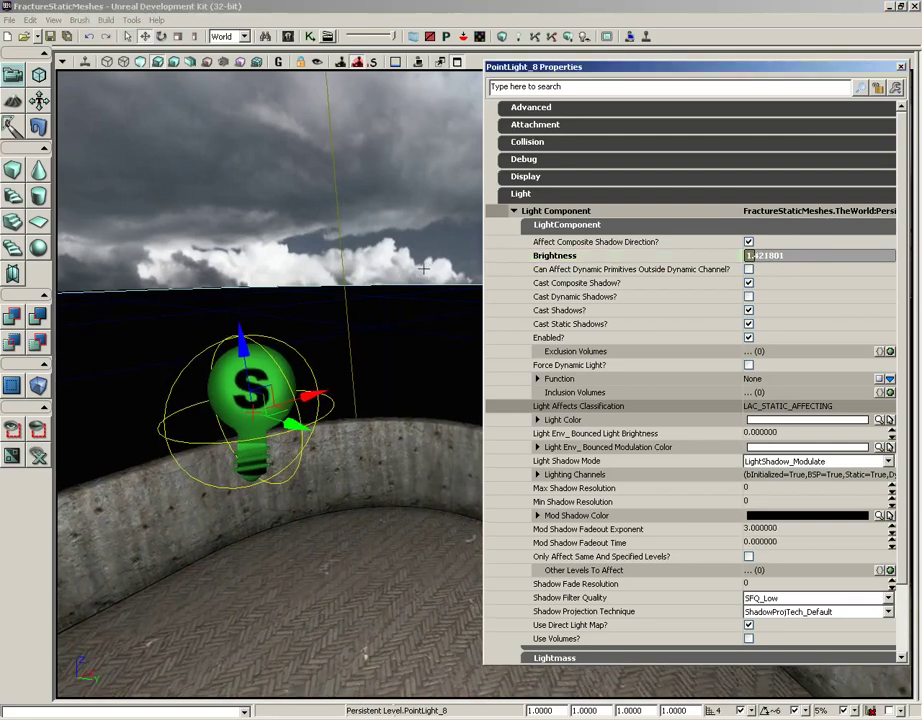
drag(381, 367, 381, 378)
click(752, 254)
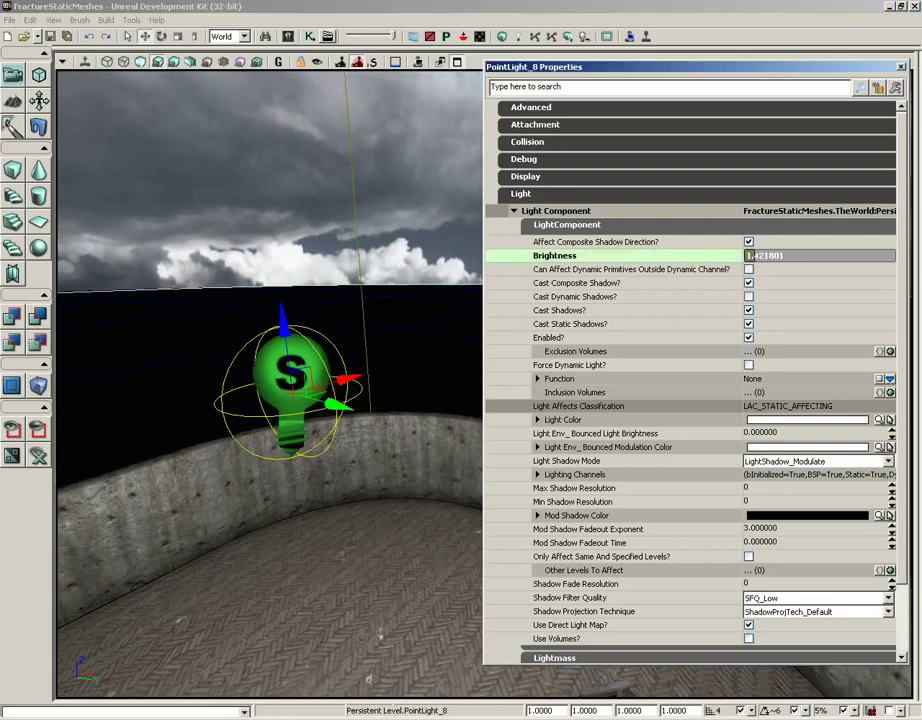
drag(757, 255, 815, 256)
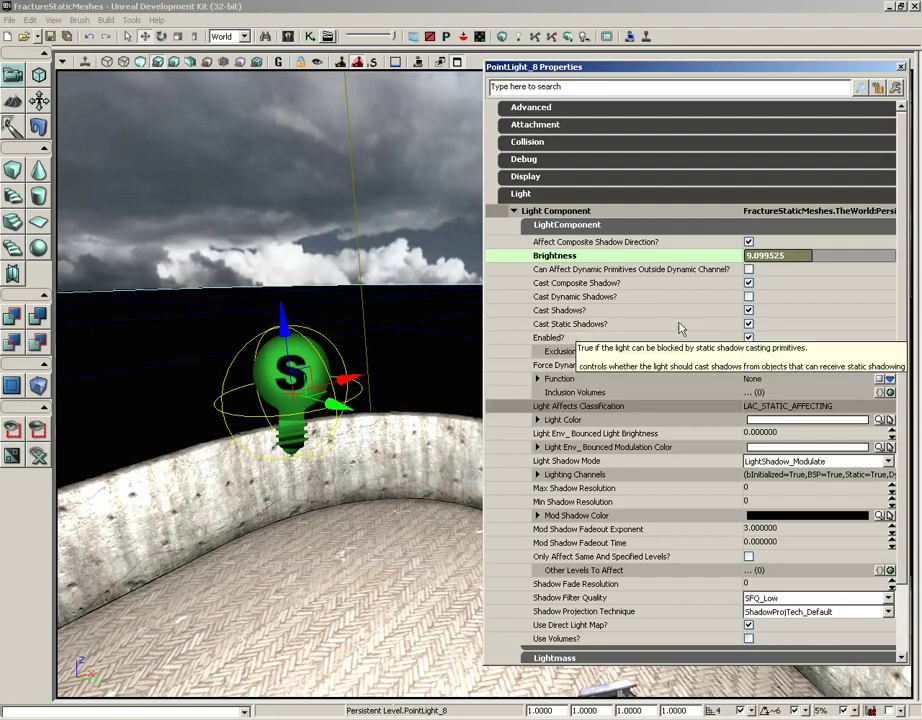
Step: Toggle the point light's Enabled setting off and on in the Lit view mode to compare the arena lighting
click(749, 338)
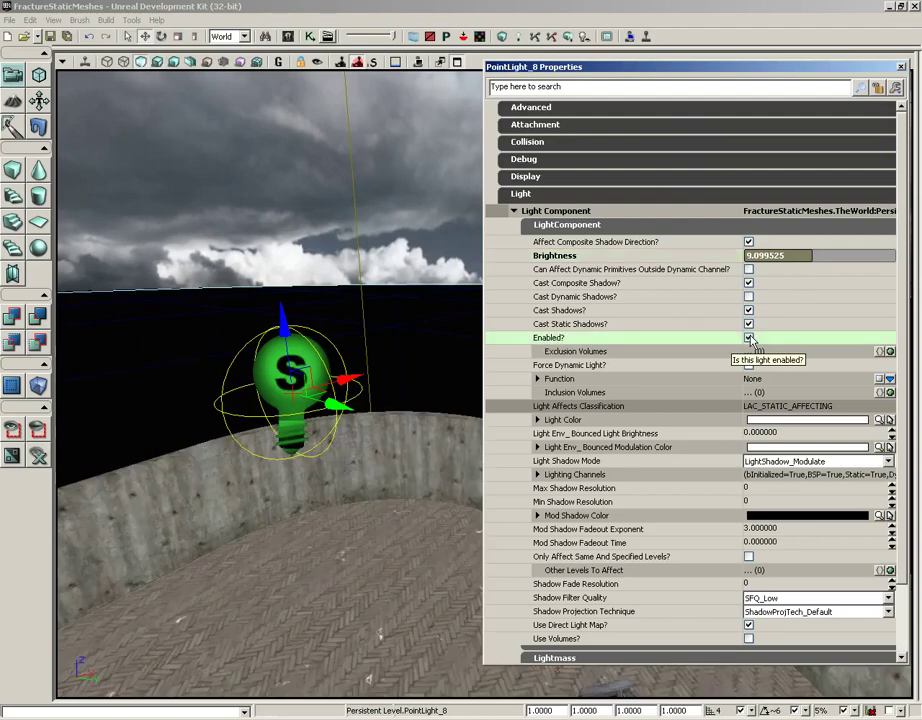
click(749, 338)
right_drag(397, 396, 397, 416)
middle_drag(396, 415, 396, 490)
right_drag(396, 415, 396, 370)
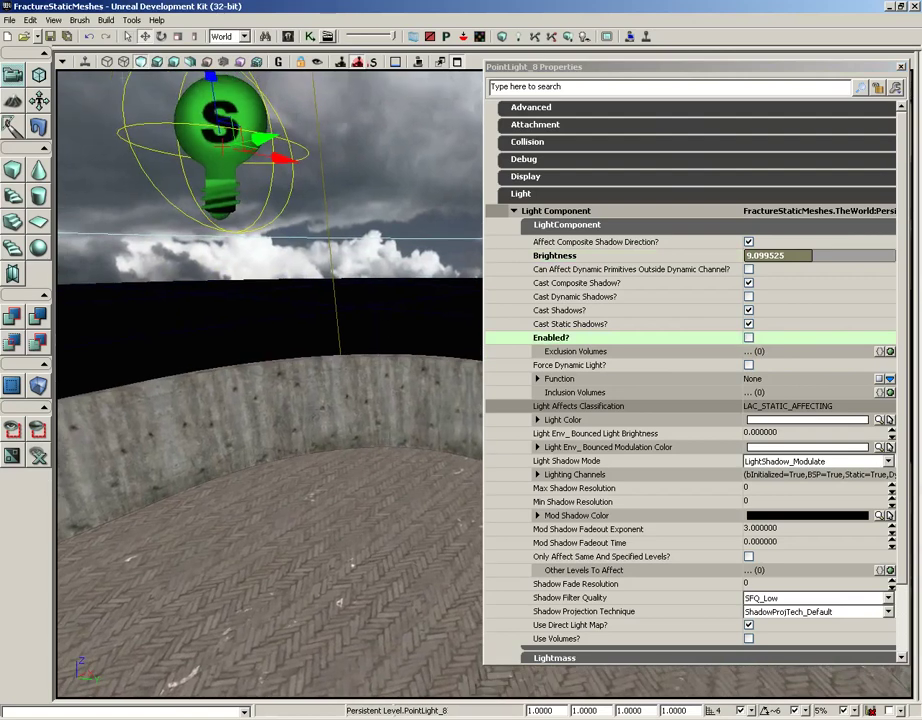
click(157, 62)
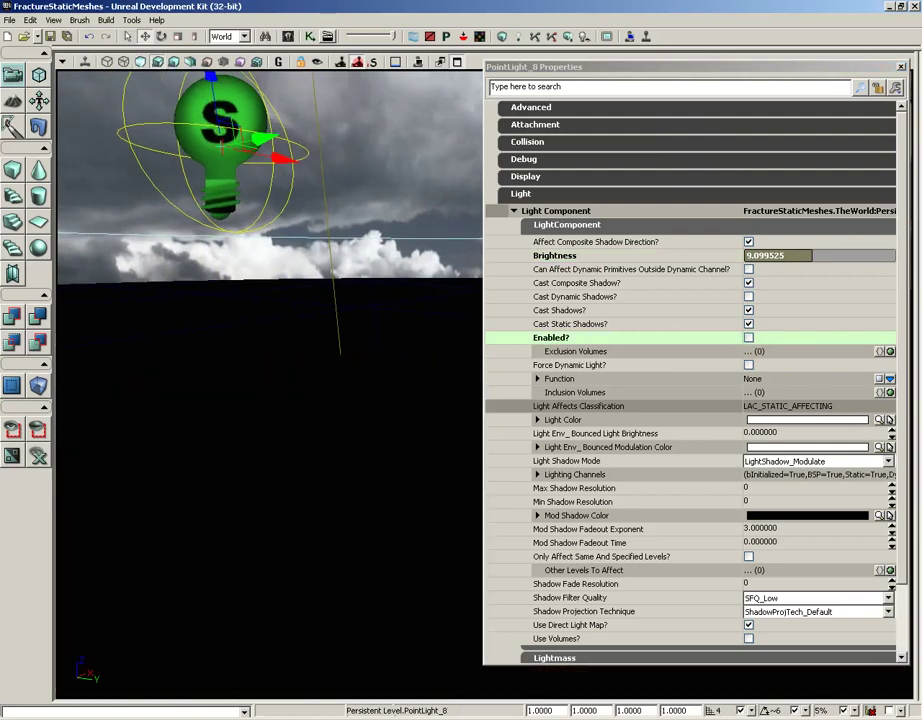
click(749, 338)
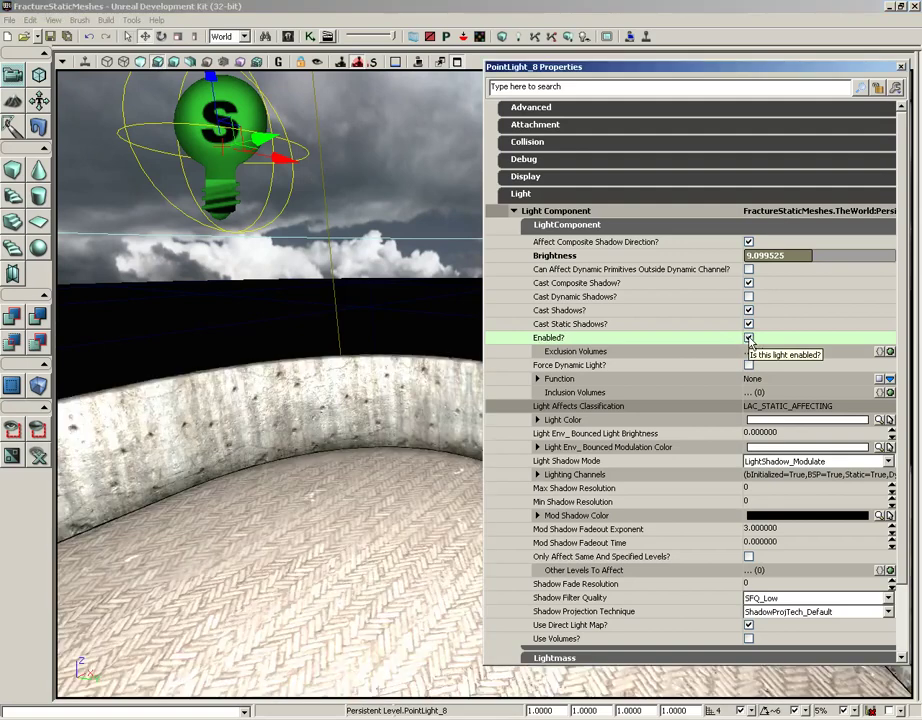
click(749, 338)
click(749, 338)
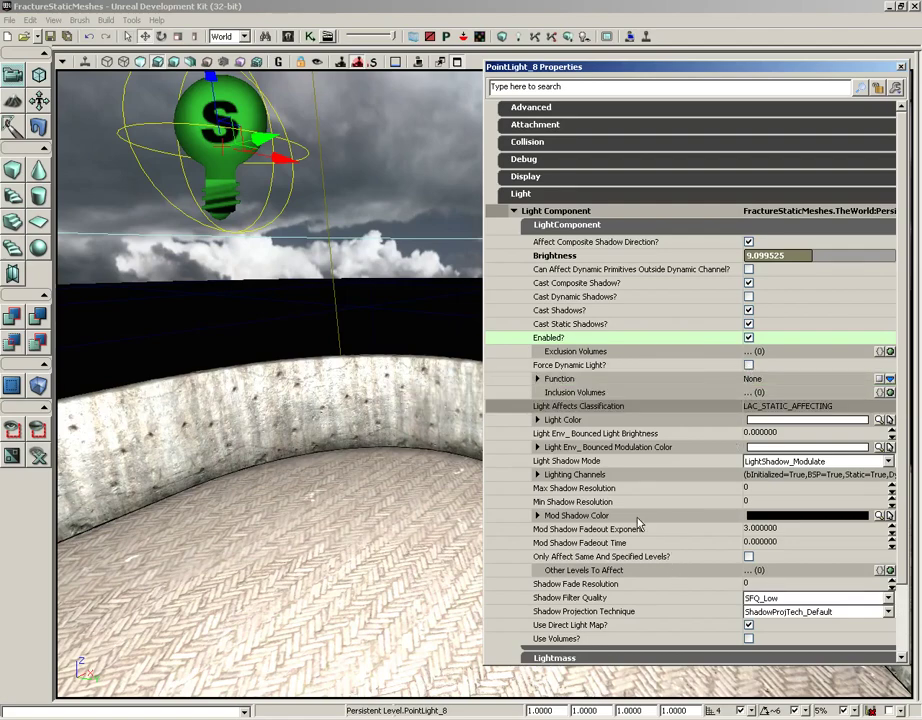
Step: Set the point light's Light Color to bright green with Red 67, Green 239 and Blue 10
click(538, 420)
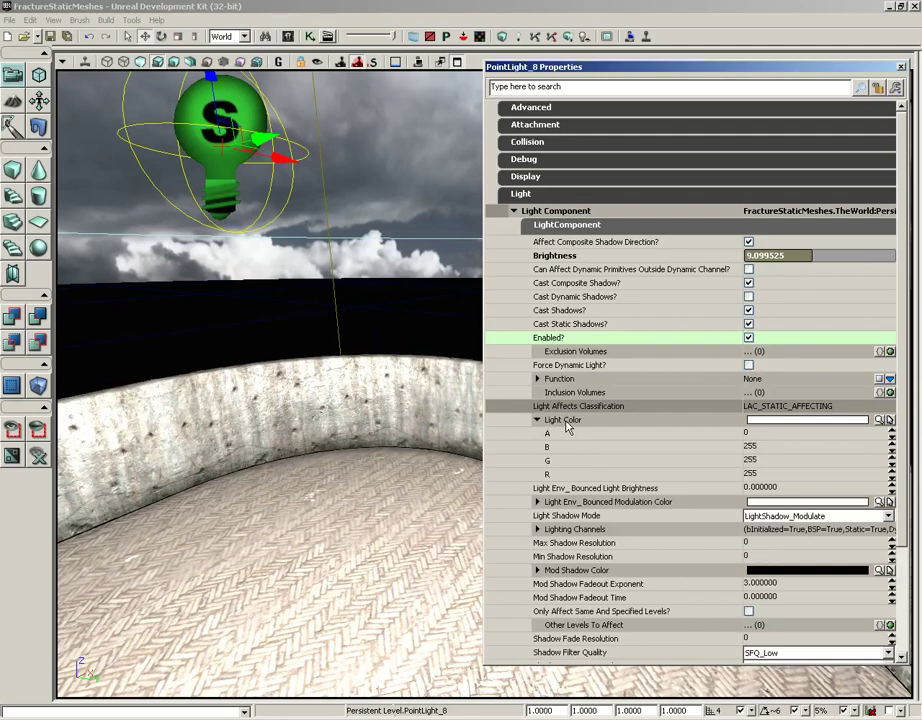
click(880, 421)
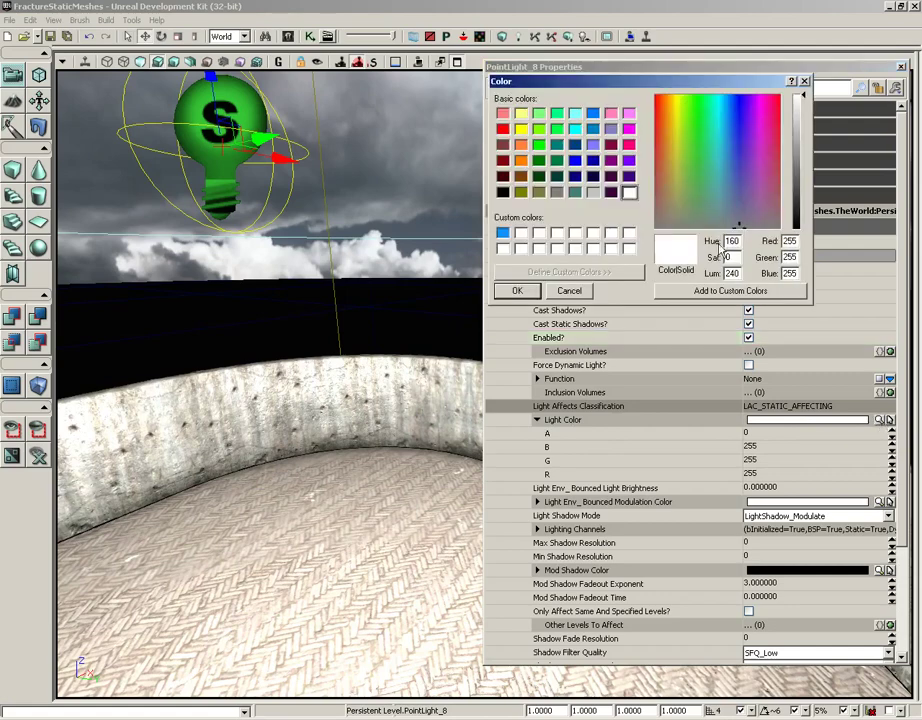
click(686, 109)
click(691, 104)
click(797, 163)
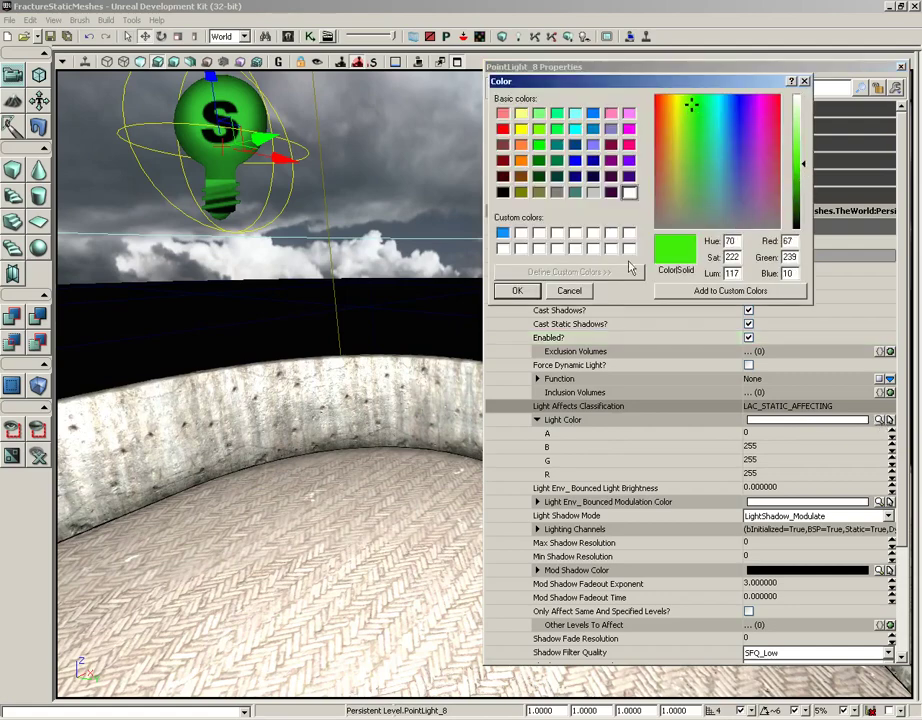
click(518, 291)
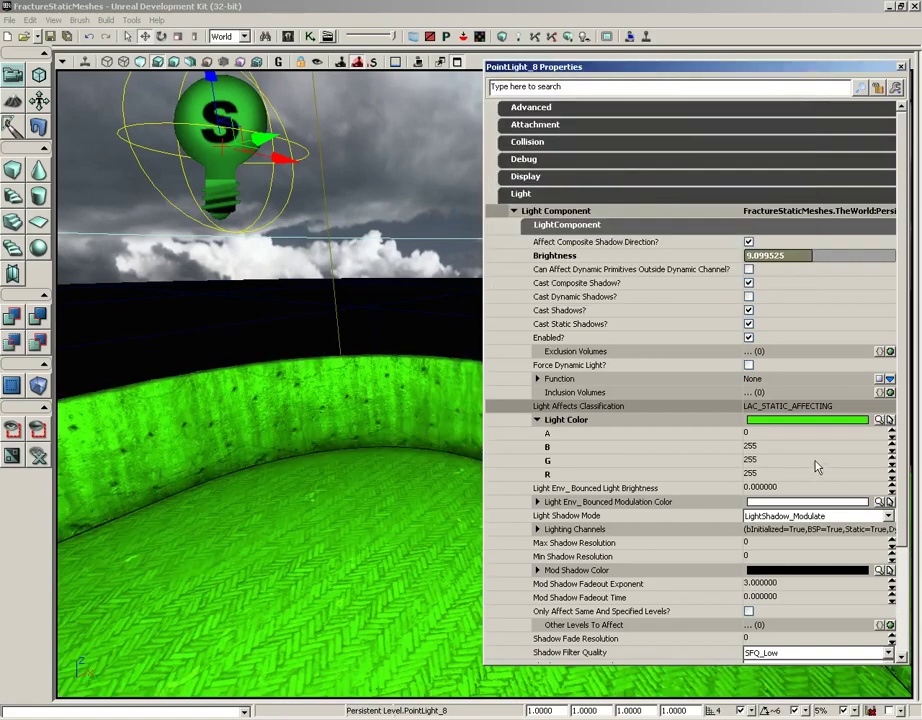
Step: Set the Brightness of the green point light to 1
click(800, 256)
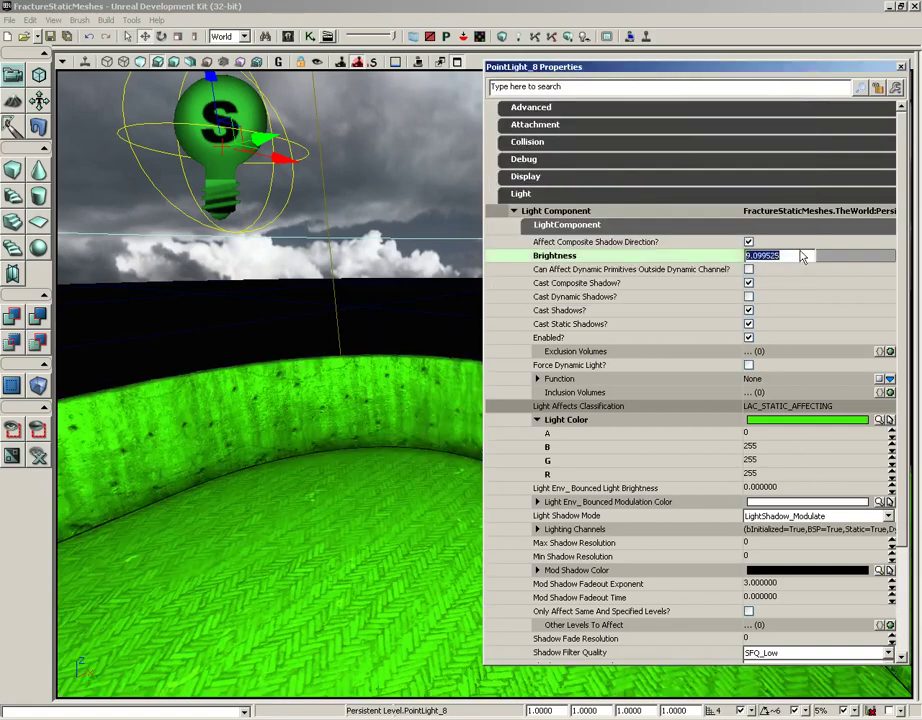
text(1)
key(Return)
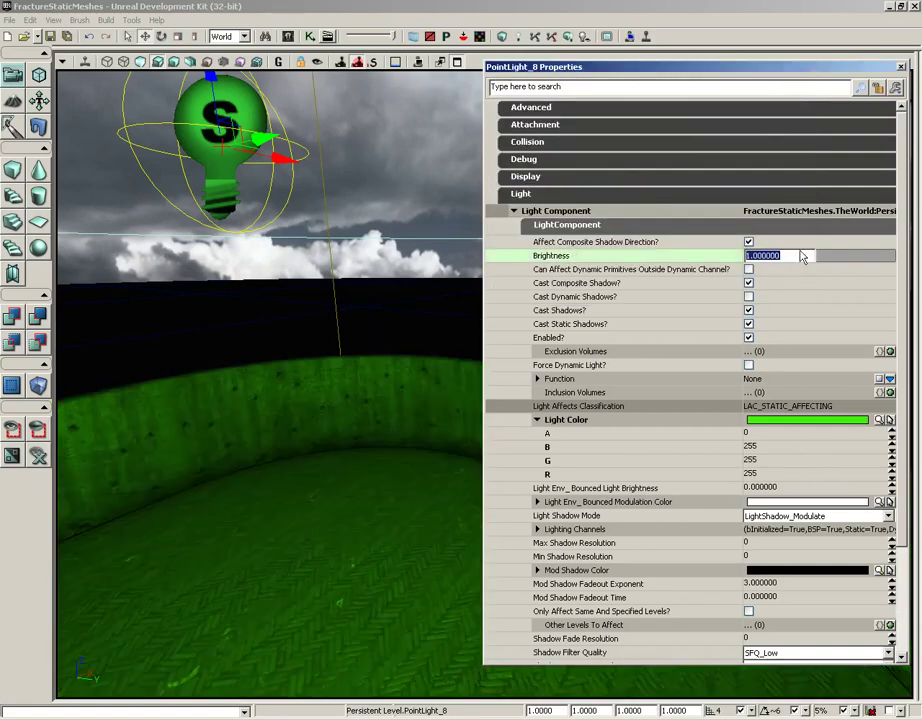
Step: Change the point light's Light Color from green back to white
click(874, 421)
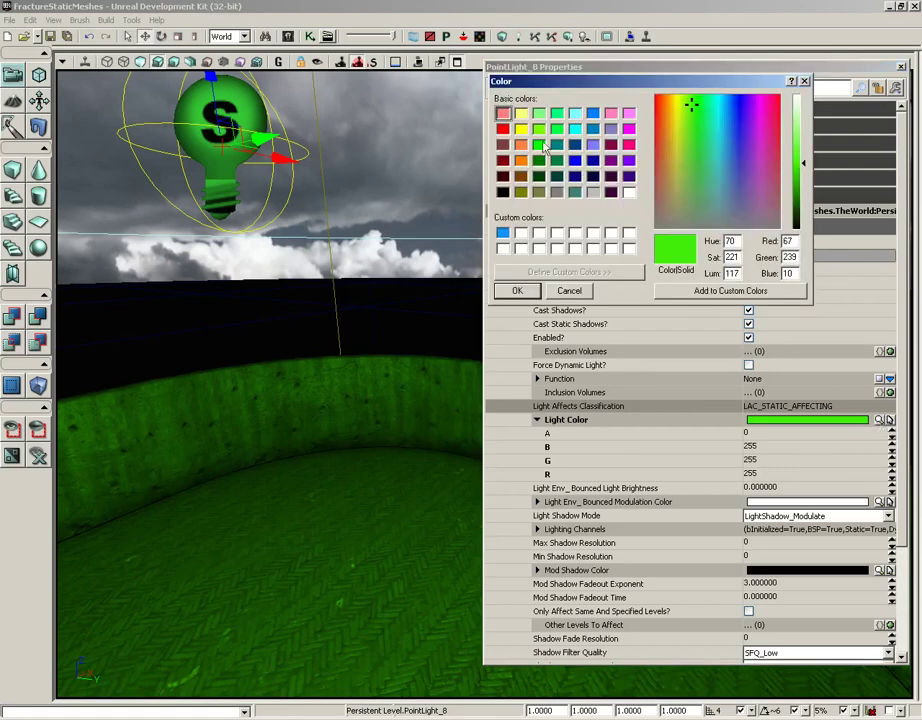
drag(690, 193, 689, 226)
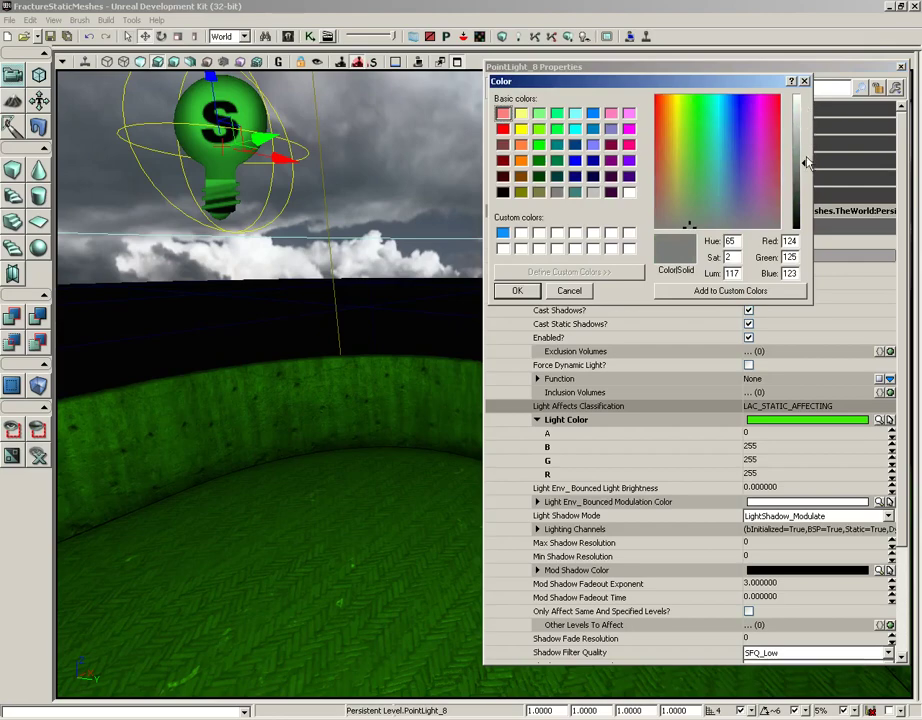
drag(800, 160, 805, 100)
click(517, 290)
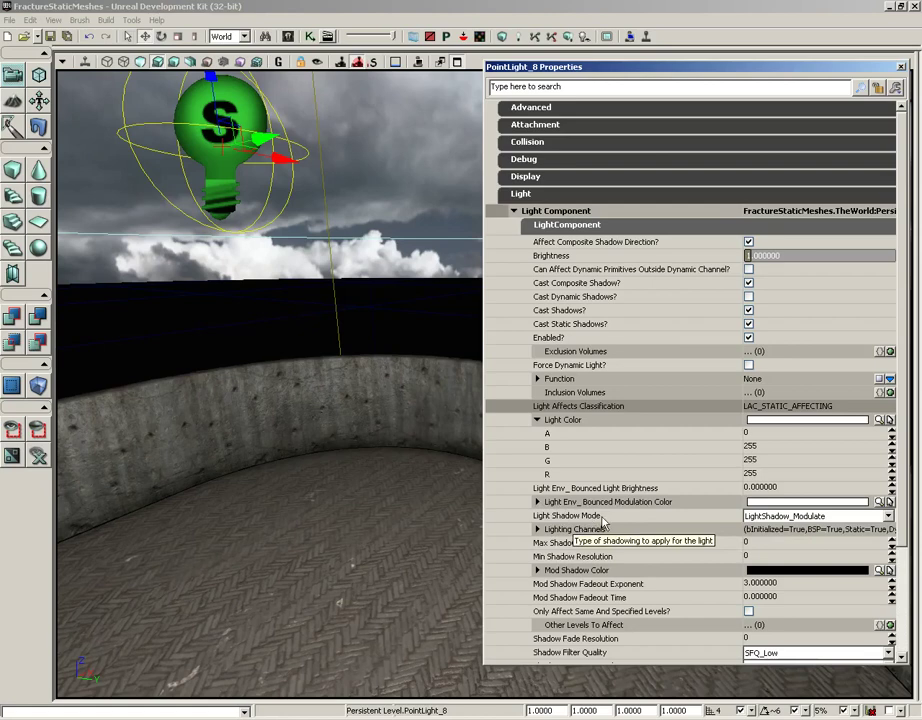
Step: Keep the point light's Light Shadow Mode at LightShadow_Modulate and enable Use Volumes
click(778, 521)
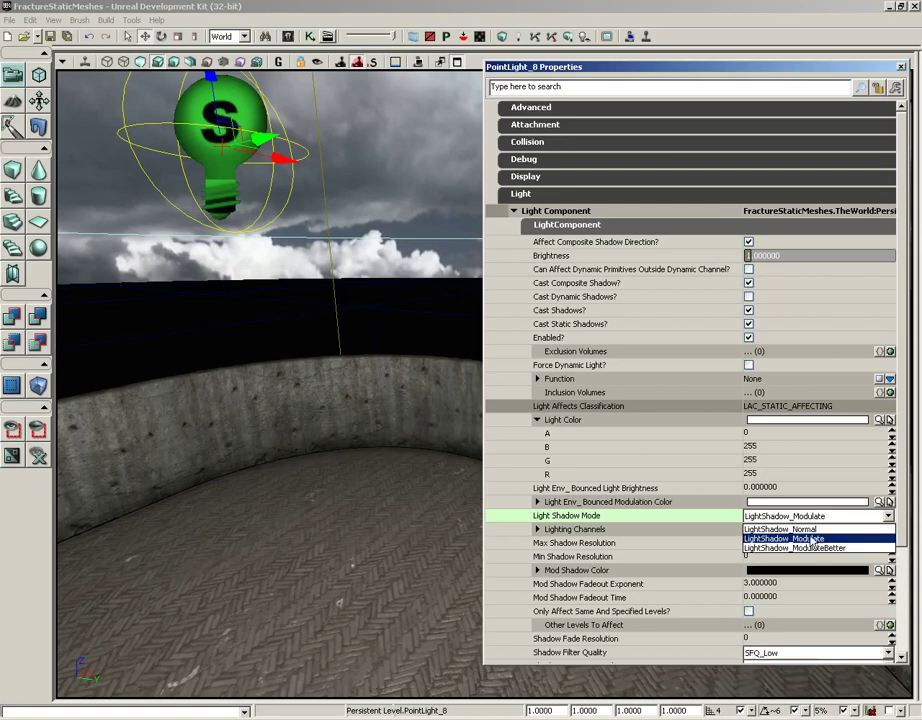
click(836, 539)
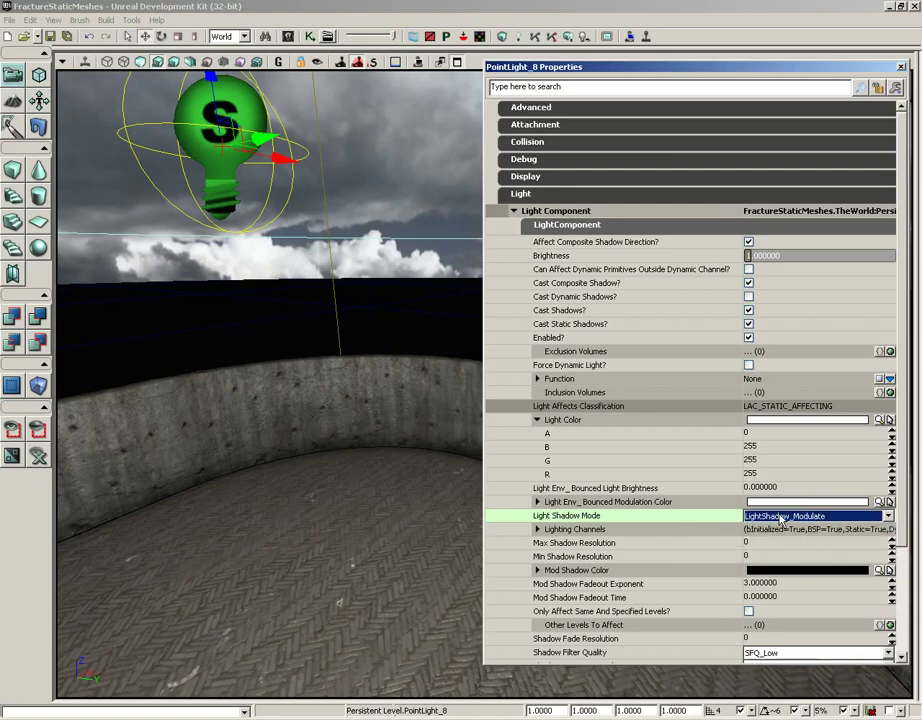
scroll(905, 478, down, 1)
scroll(905, 478, down, 5)
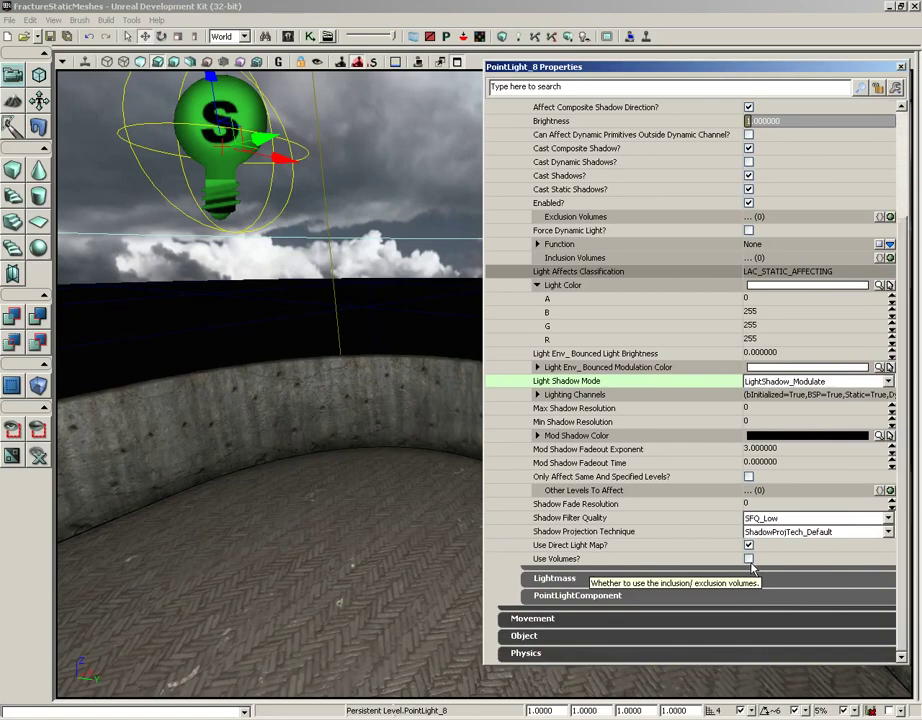
click(748, 561)
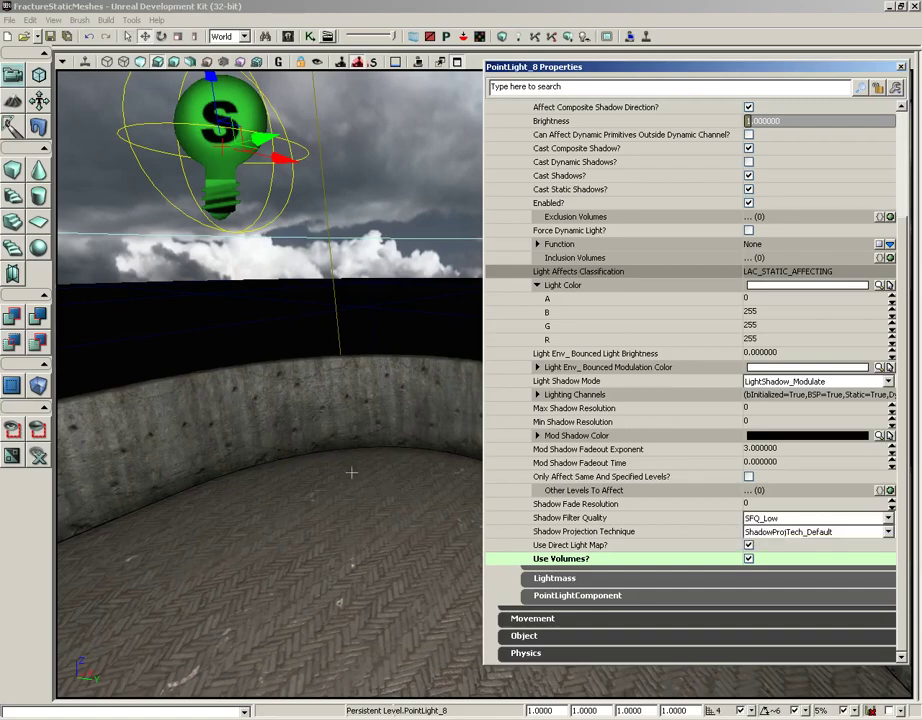
Step: Select the InterpActor mesh on the arena floor and build a cube builder brush around it
drag(344, 492, 231, 551)
right_drag(350, 470, 632, 514)
drag(632, 514, 507, 444)
right_drag(507, 444, 329, 389)
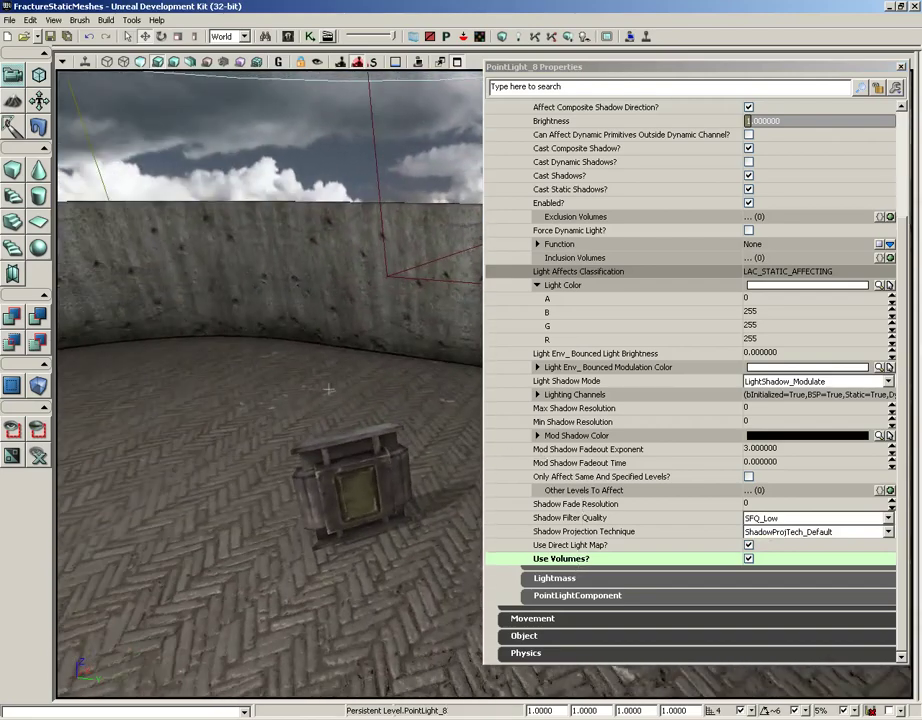
click(364, 441)
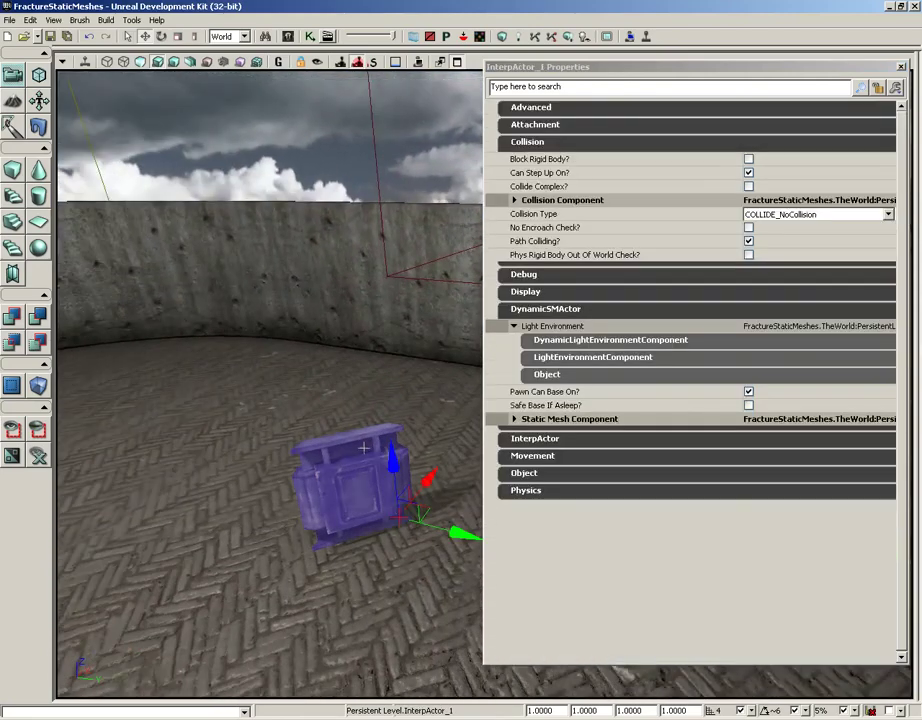
click(16, 172)
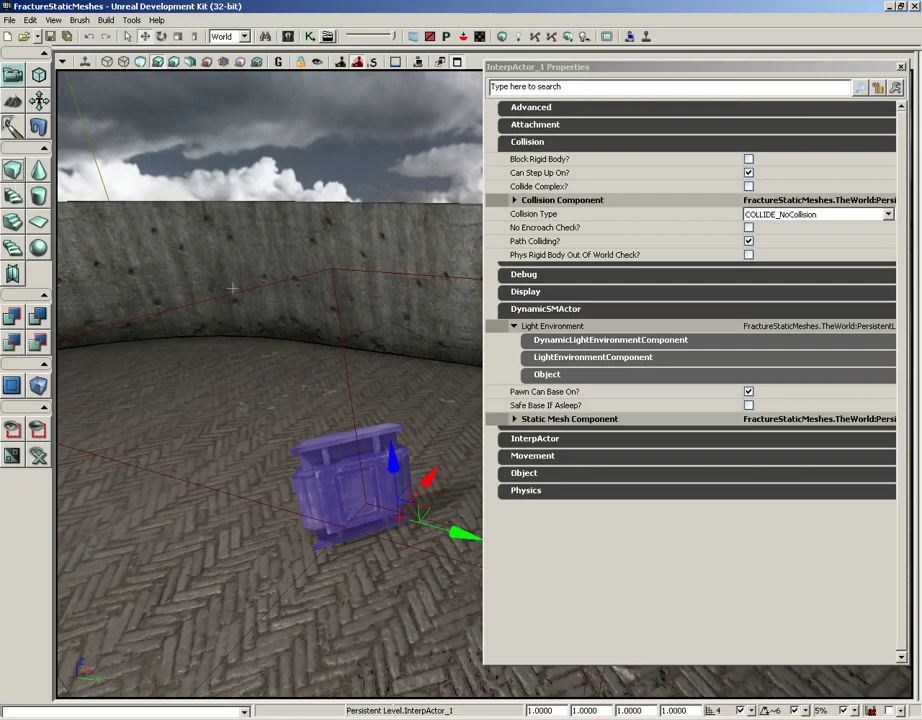
Step: Select the cube builder brush around the mesh and close the actor properties window
right_drag(362, 399, 280, 417)
drag(281, 417, 336, 254)
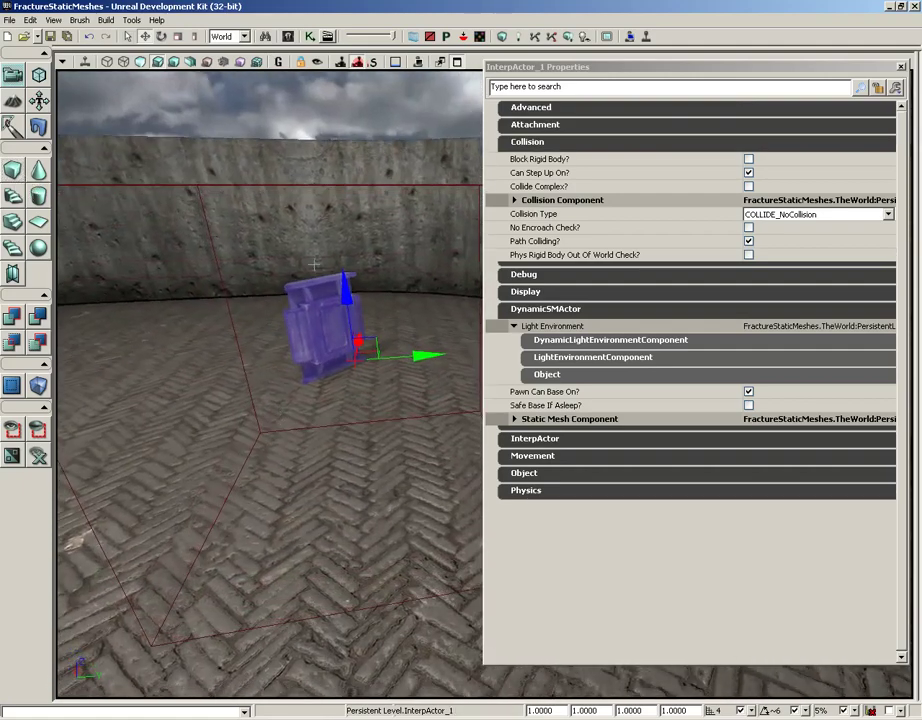
click(337, 186)
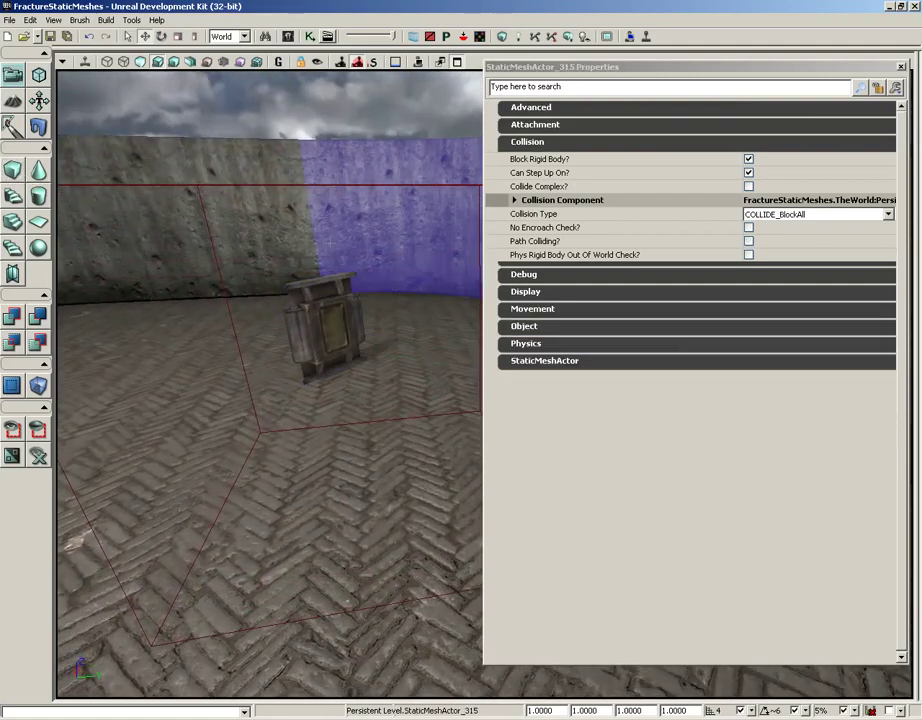
click(288, 185)
drag(348, 292, 344, 232)
click(903, 66)
right_drag(646, 265, 586, 235)
mouse_move(420, 369)
mouse_down()
mouse_move(401, 373)
mouse_move(422, 391)
mouse_move(484, 381)
mouse_move(567, 297)
mouse_move(455, 257)
mouse_move(318, 266)
mouse_move(311, 280)
mouse_move(428, 220)
mouse_move(475, 208)
mouse_up()
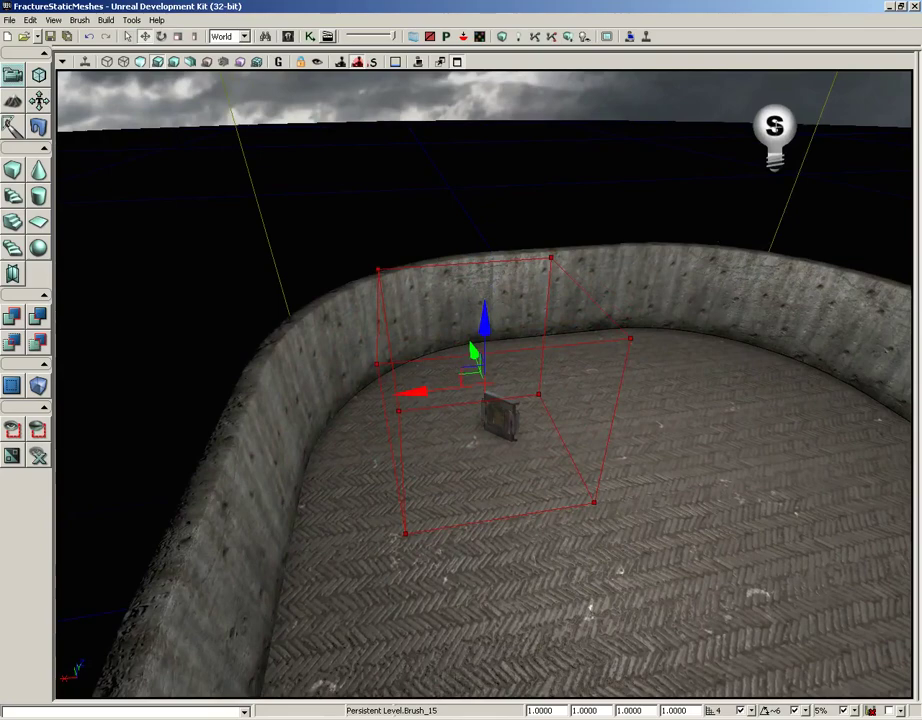
Step: Move the point light down into the cube brush, close above the mesh on the arena floor
click(776, 129)
drag(776, 129, 495, 282)
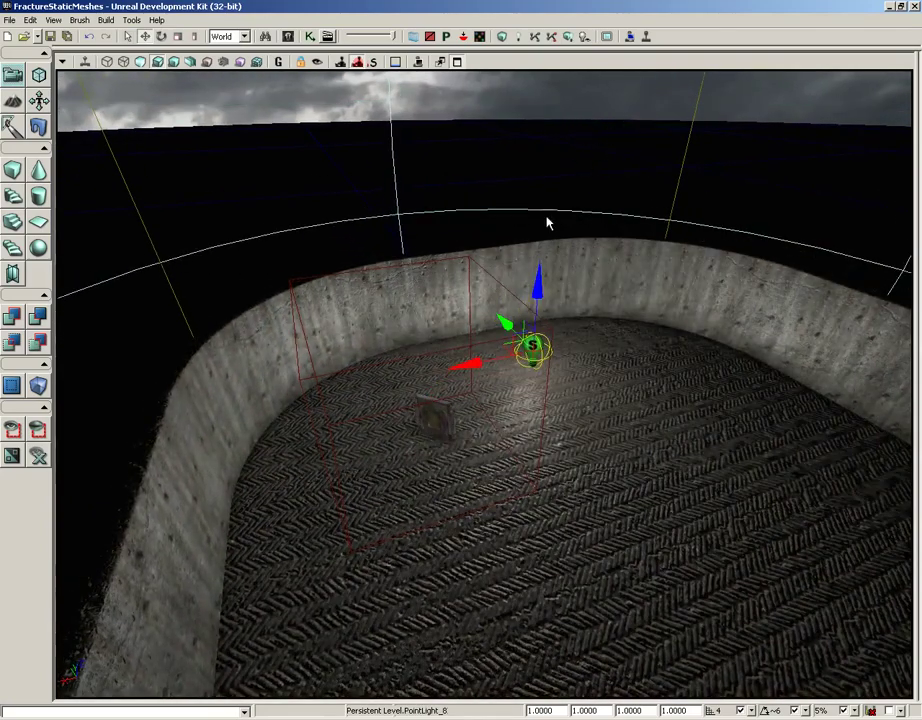
drag(470, 365, 388, 380)
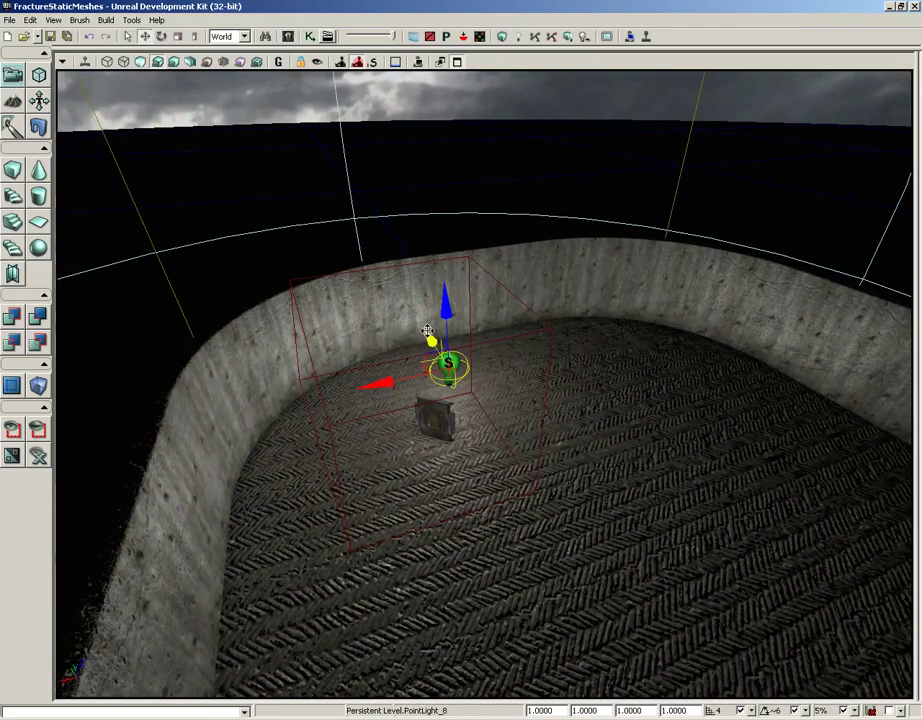
drag(428, 335, 463, 301)
right_drag(463, 301, 414, 430)
middle_drag(414, 430, 363, 359)
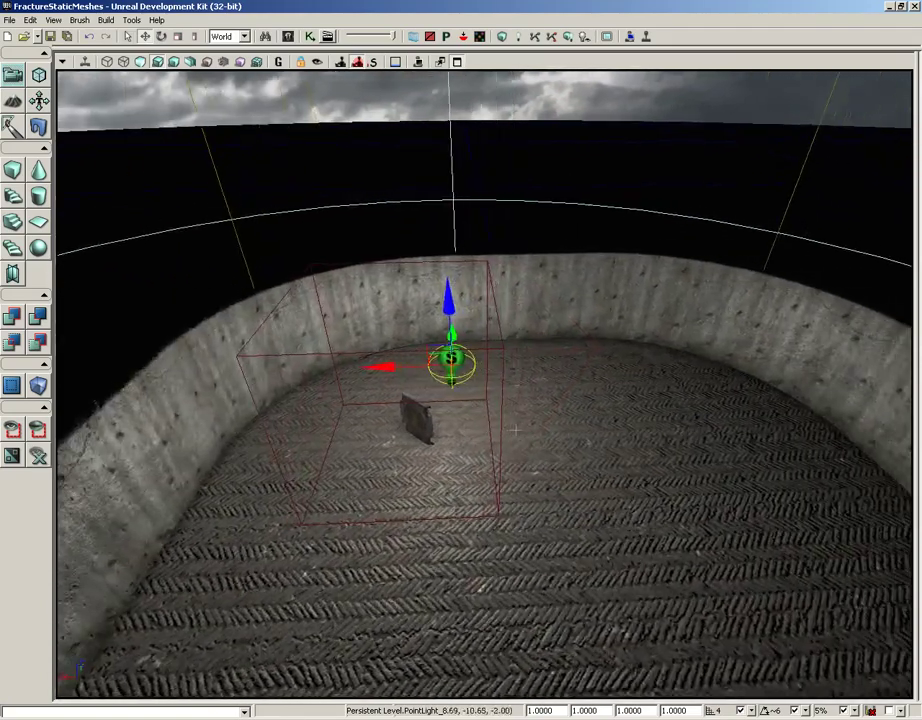
Step: Create a LightVolume from the cube builder brush around the mesh and move the builder brush out of the way
click(349, 353)
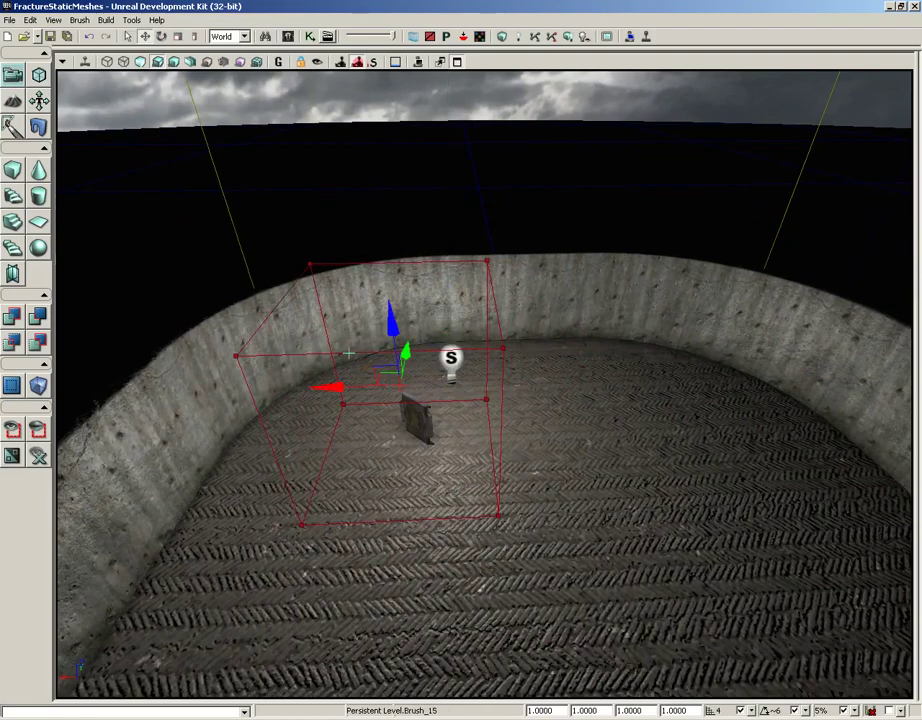
right_click(38, 386)
click(100, 469)
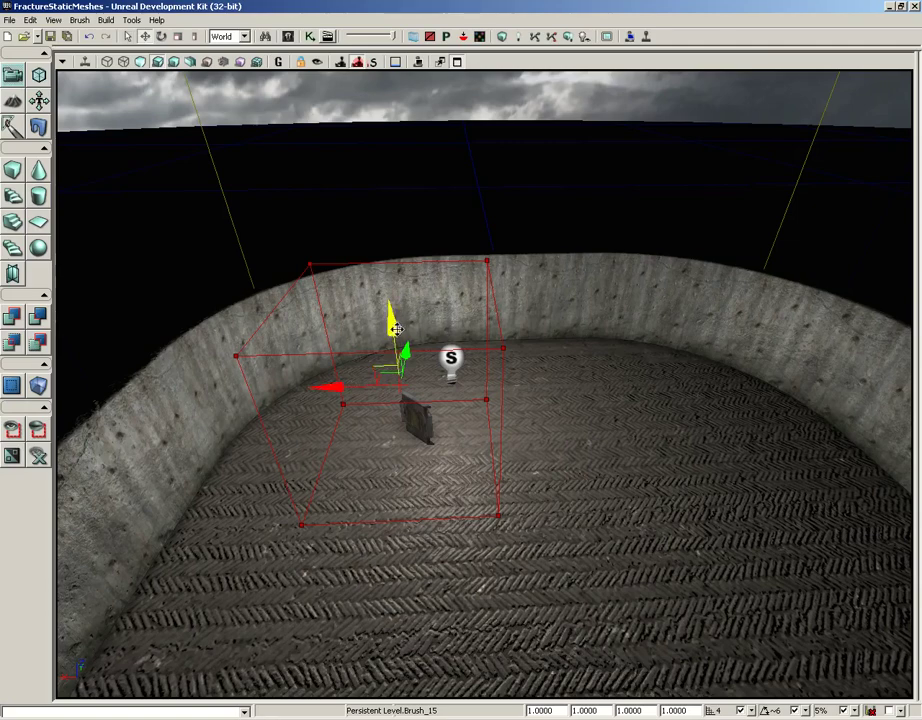
drag(330, 386, 20, 369)
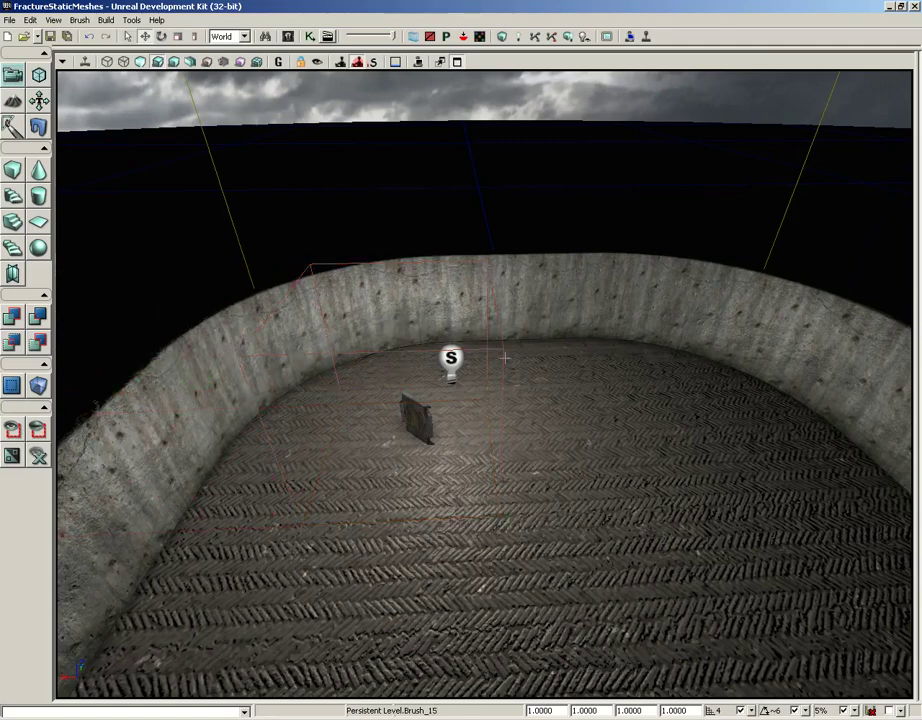
Step: Open the point light's LightComponent properties and add an empty entry to its Inclusion Volumes
double_click(450, 358)
click(545, 194)
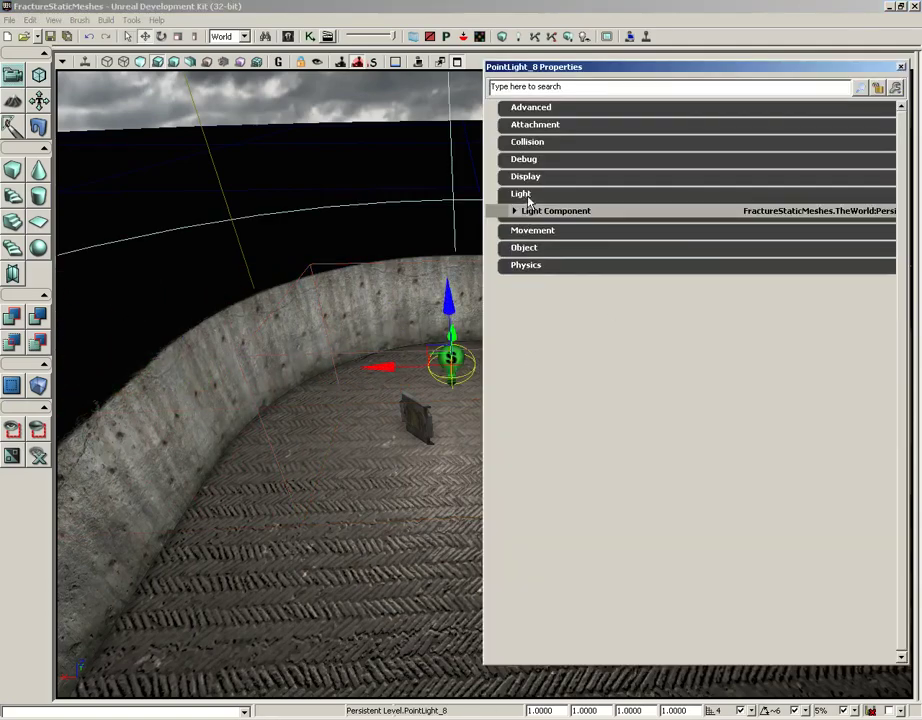
click(553, 213)
click(566, 226)
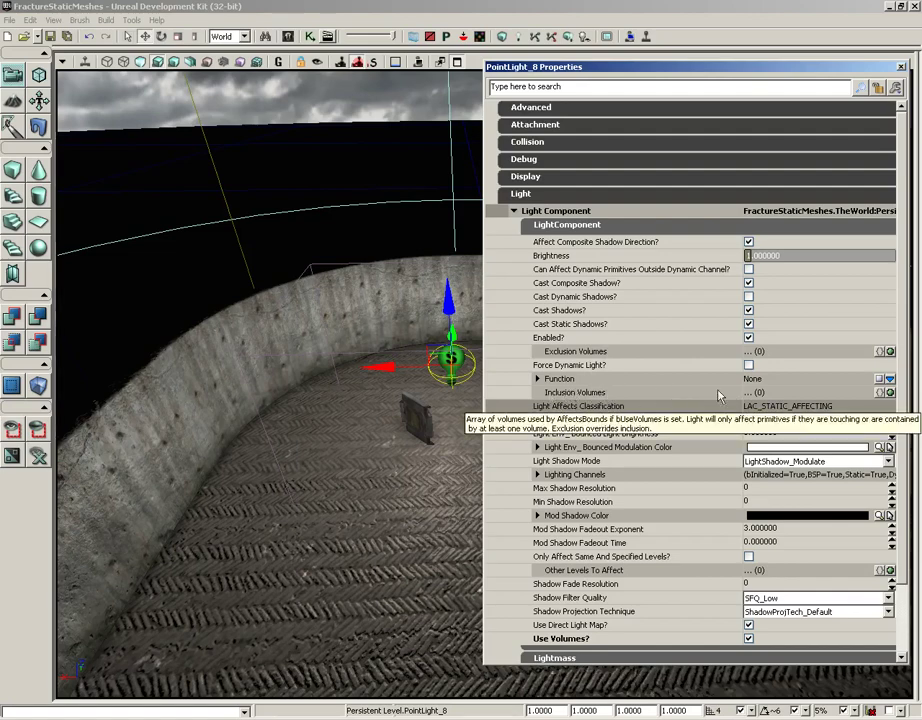
click(890, 393)
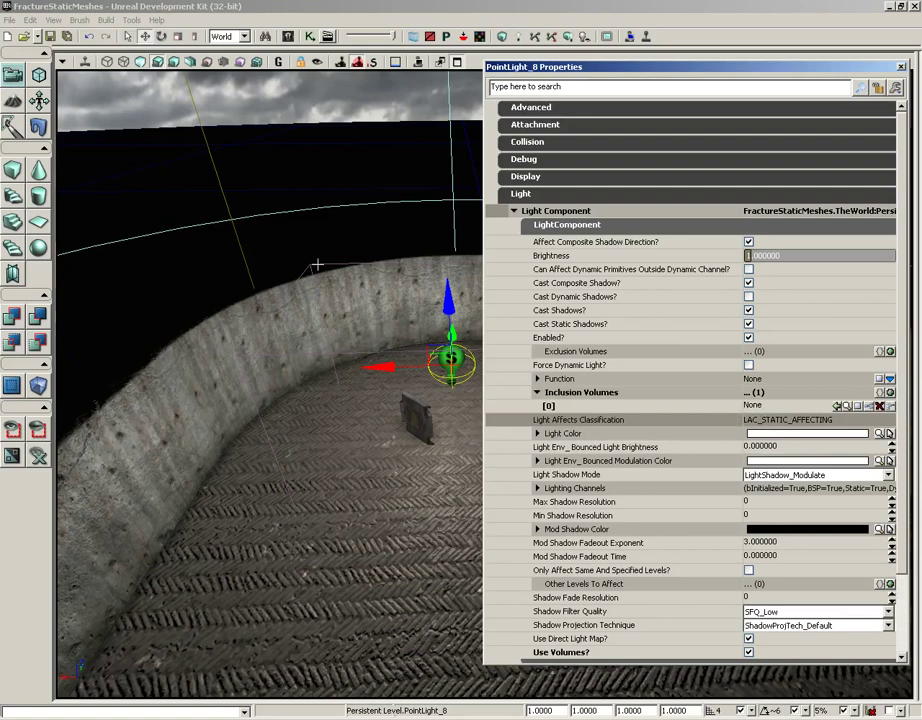
Step: Lock the point light's properties window and assign the light volume around the mesh to Inclusion Volumes entry [0]
click(879, 90)
click(312, 262)
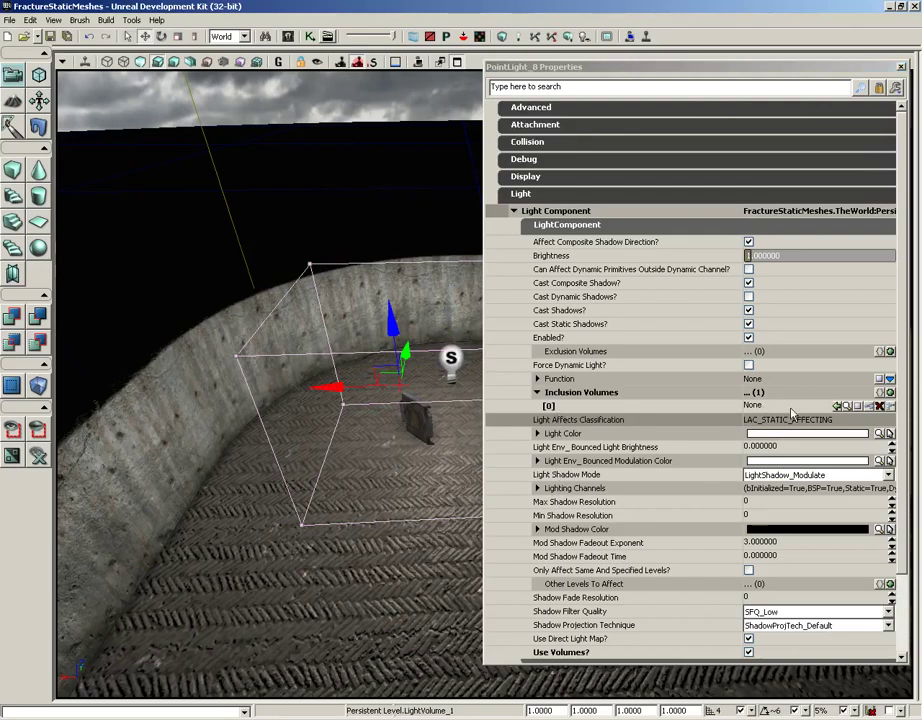
click(837, 407)
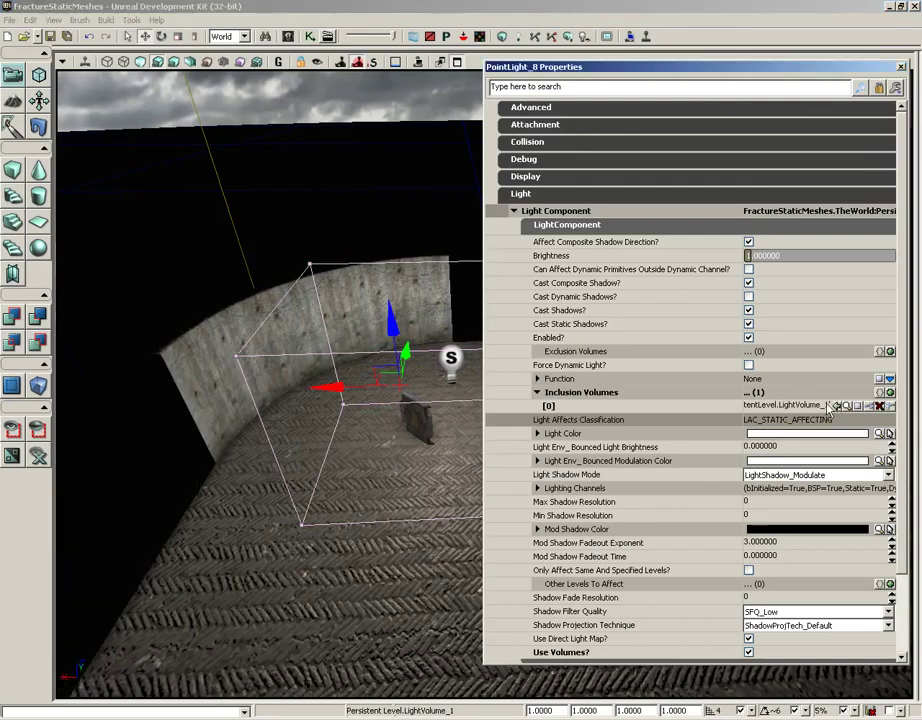
Step: Raise the light volume above the arena floor to test its effect on the lighting, and lower it back around the mesh
mouse_move(370, 466)
mouse_down()
mouse_move(508, 514)
mouse_move(508, 490)
mouse_move(396, 440)
mouse_move(418, 341)
mouse_move(368, 461)
mouse_up()
drag(325, 264, 336, 212)
key(ctrl+z)
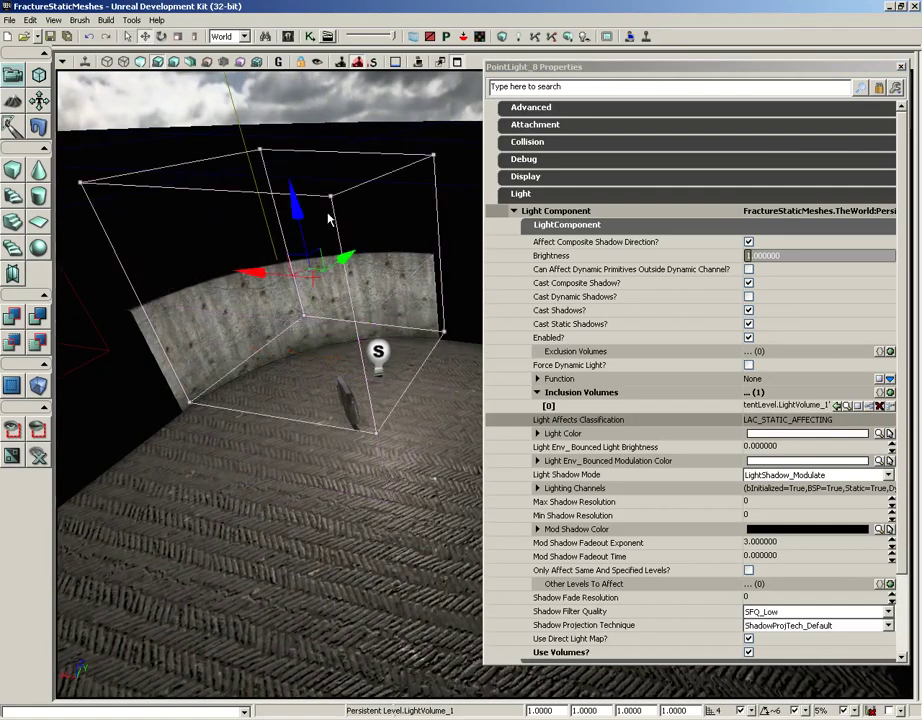
key(ctrl+y)
drag(338, 180, 338, 229)
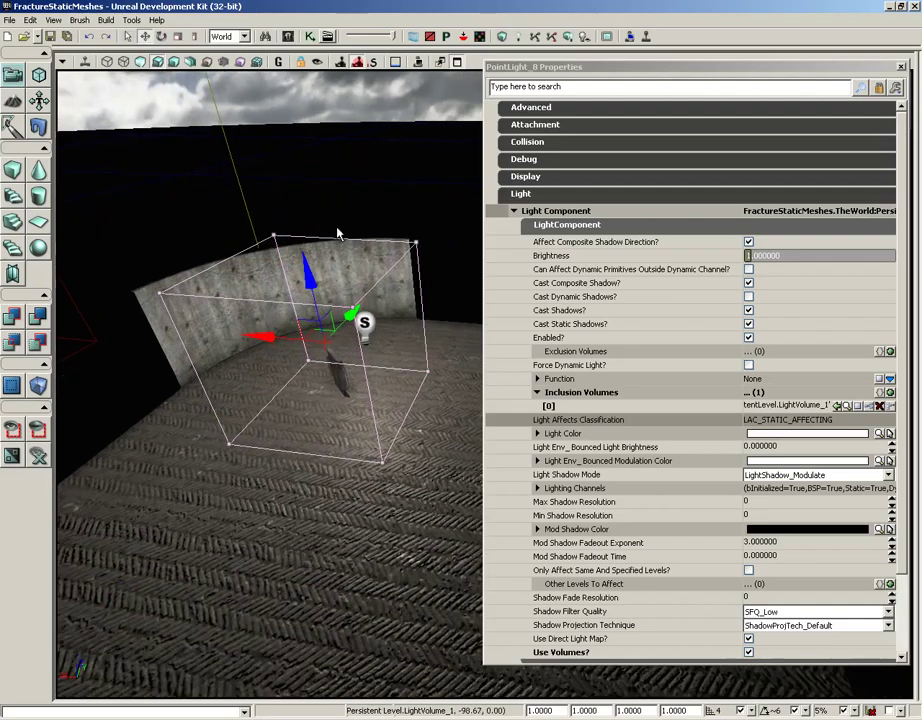
Step: Close the point light's properties and rebuild the level's lighting
click(902, 67)
drag(616, 316, 583, 315)
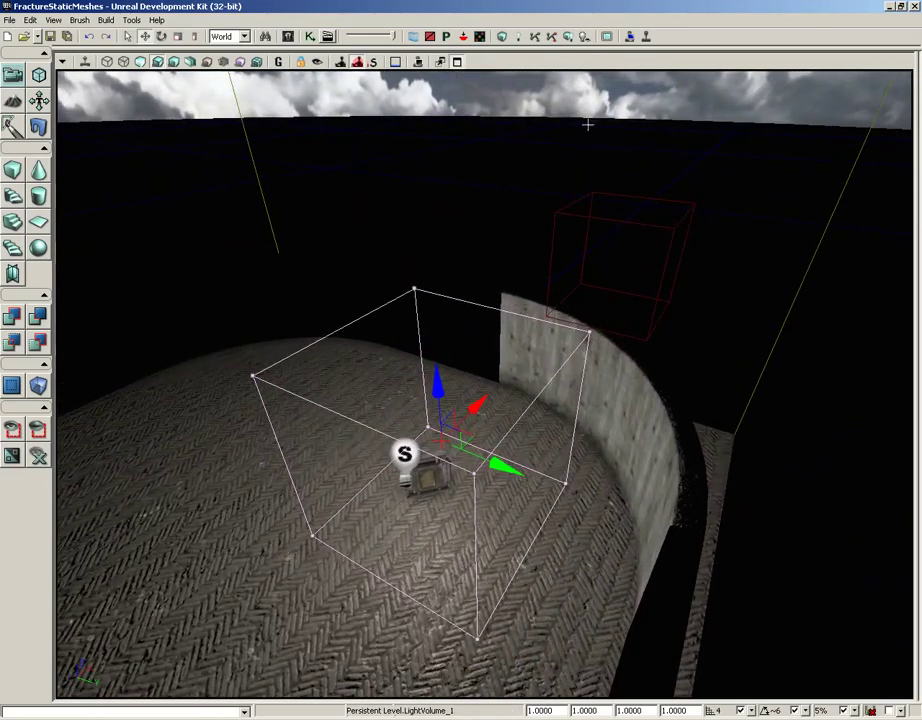
click(567, 37)
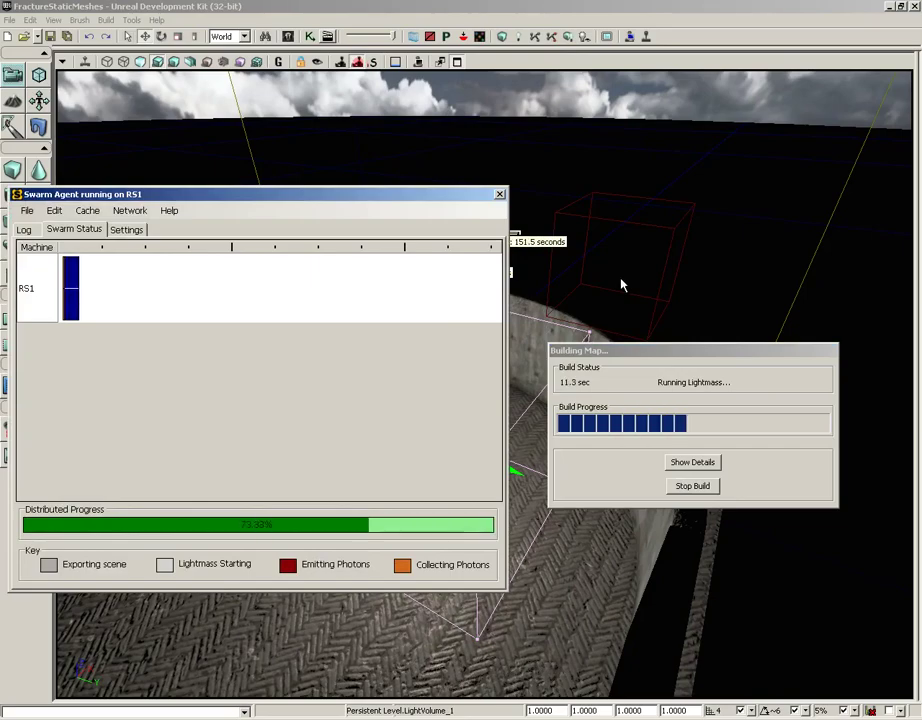
click(845, 307)
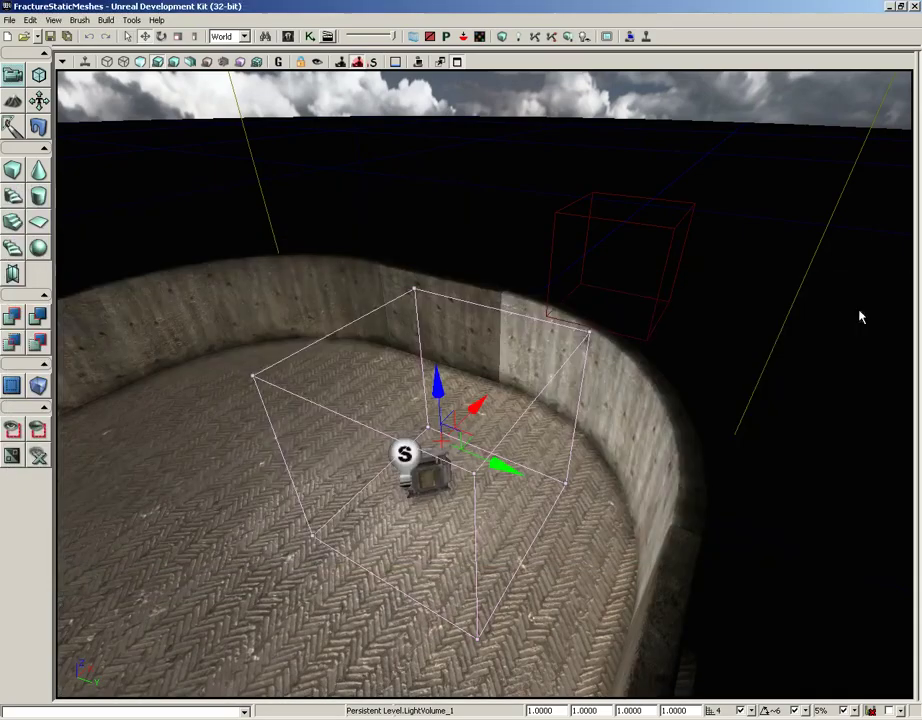
Step: Examine the rebuilt lighting on the arena walls and floor, and expand the point light's Light Component properties
mouse_move(525, 268)
mouse_down()
mouse_move(362, 257)
mouse_move(617, 134)
mouse_move(593, 179)
mouse_move(512, 255)
mouse_up()
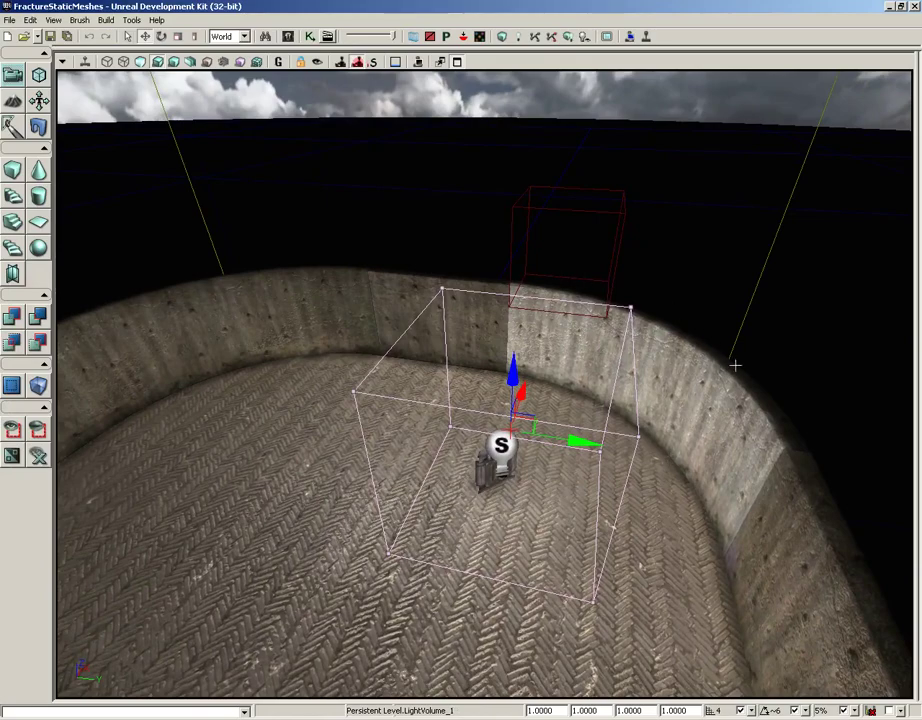
drag(731, 363, 700, 395)
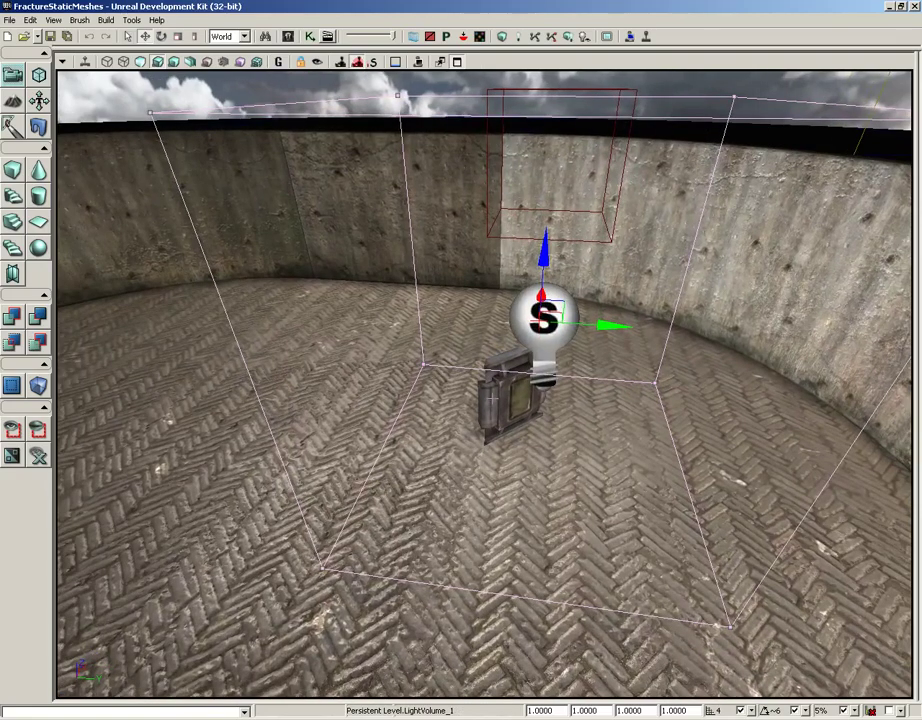
drag(489, 399, 444, 392)
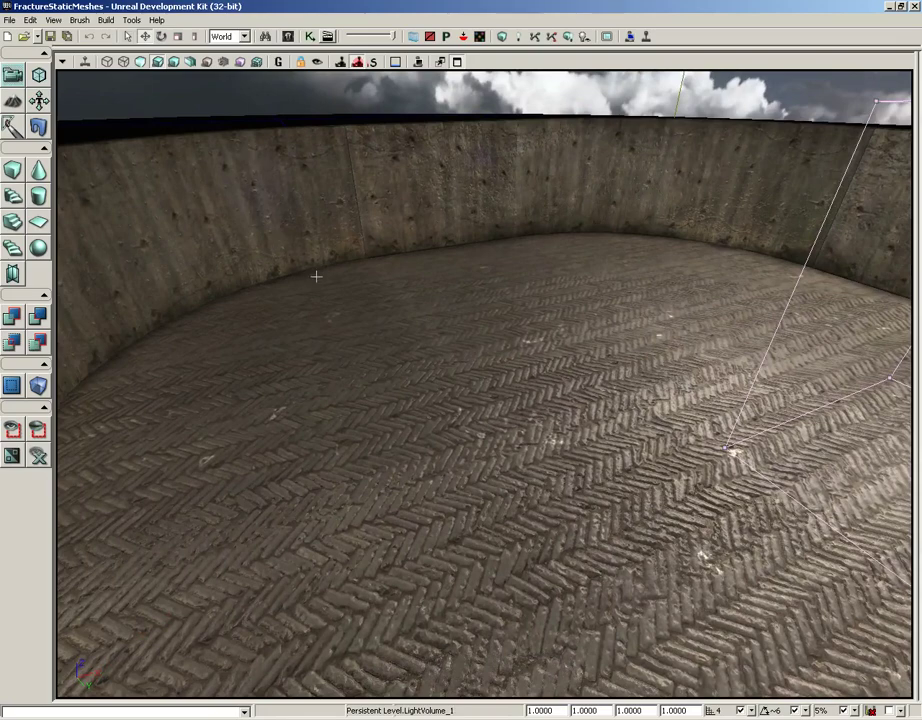
key(f)
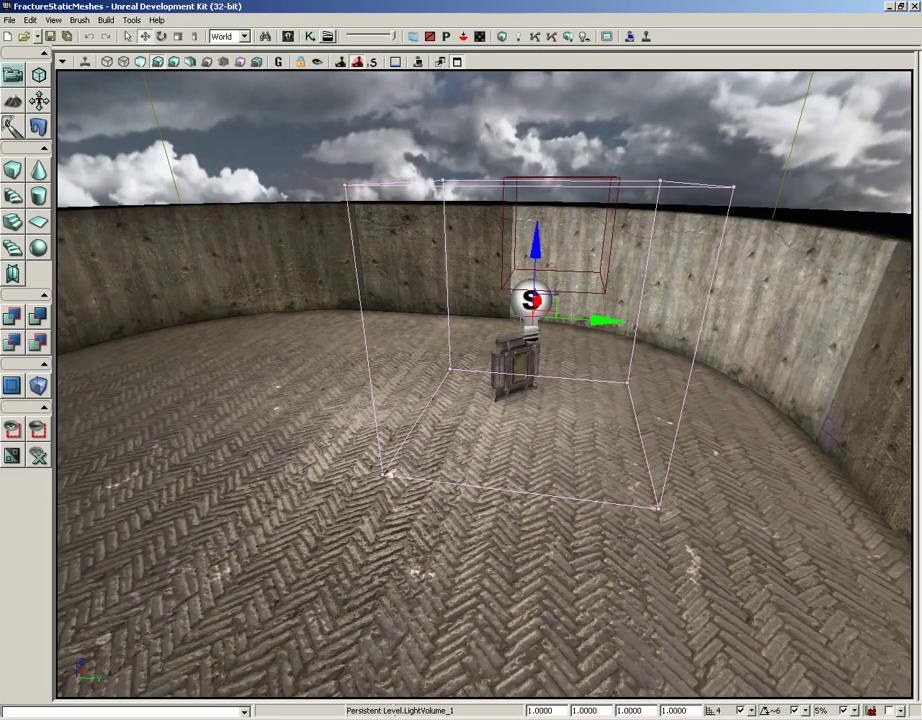
double_click(531, 300)
click(648, 210)
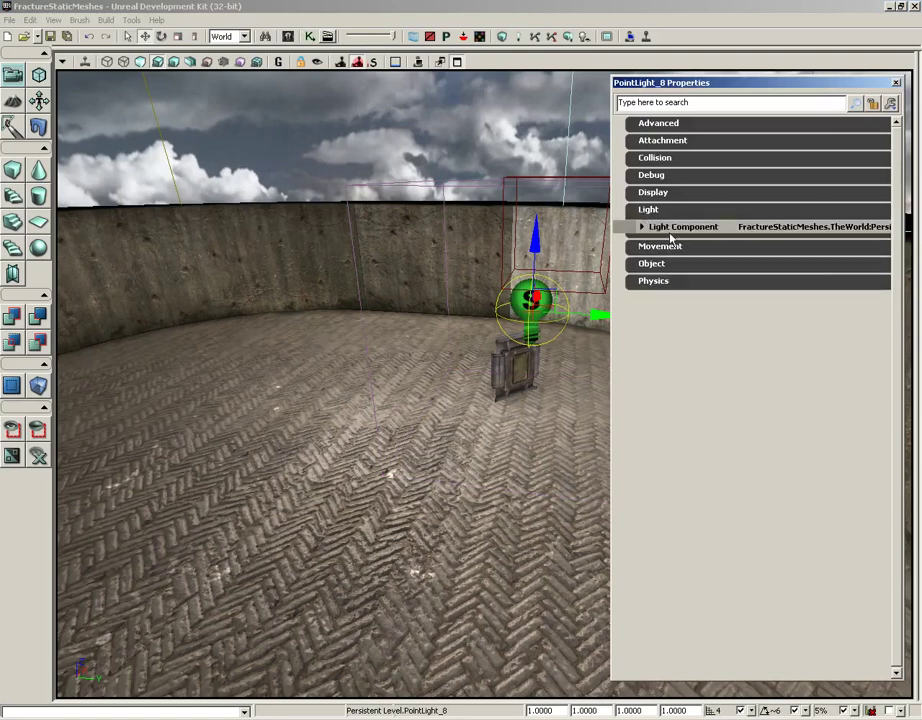
click(670, 232)
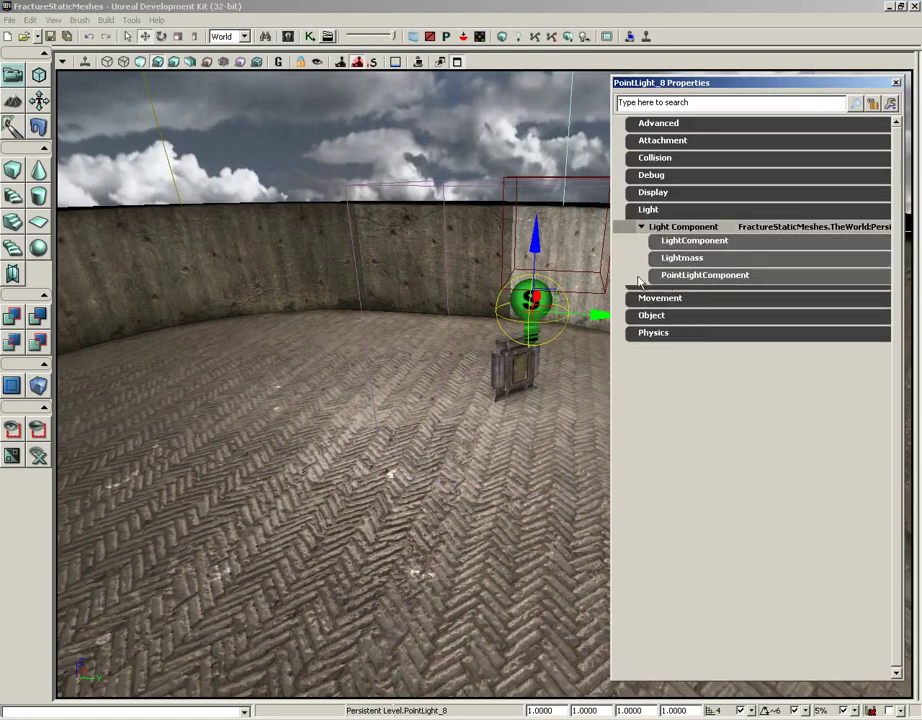